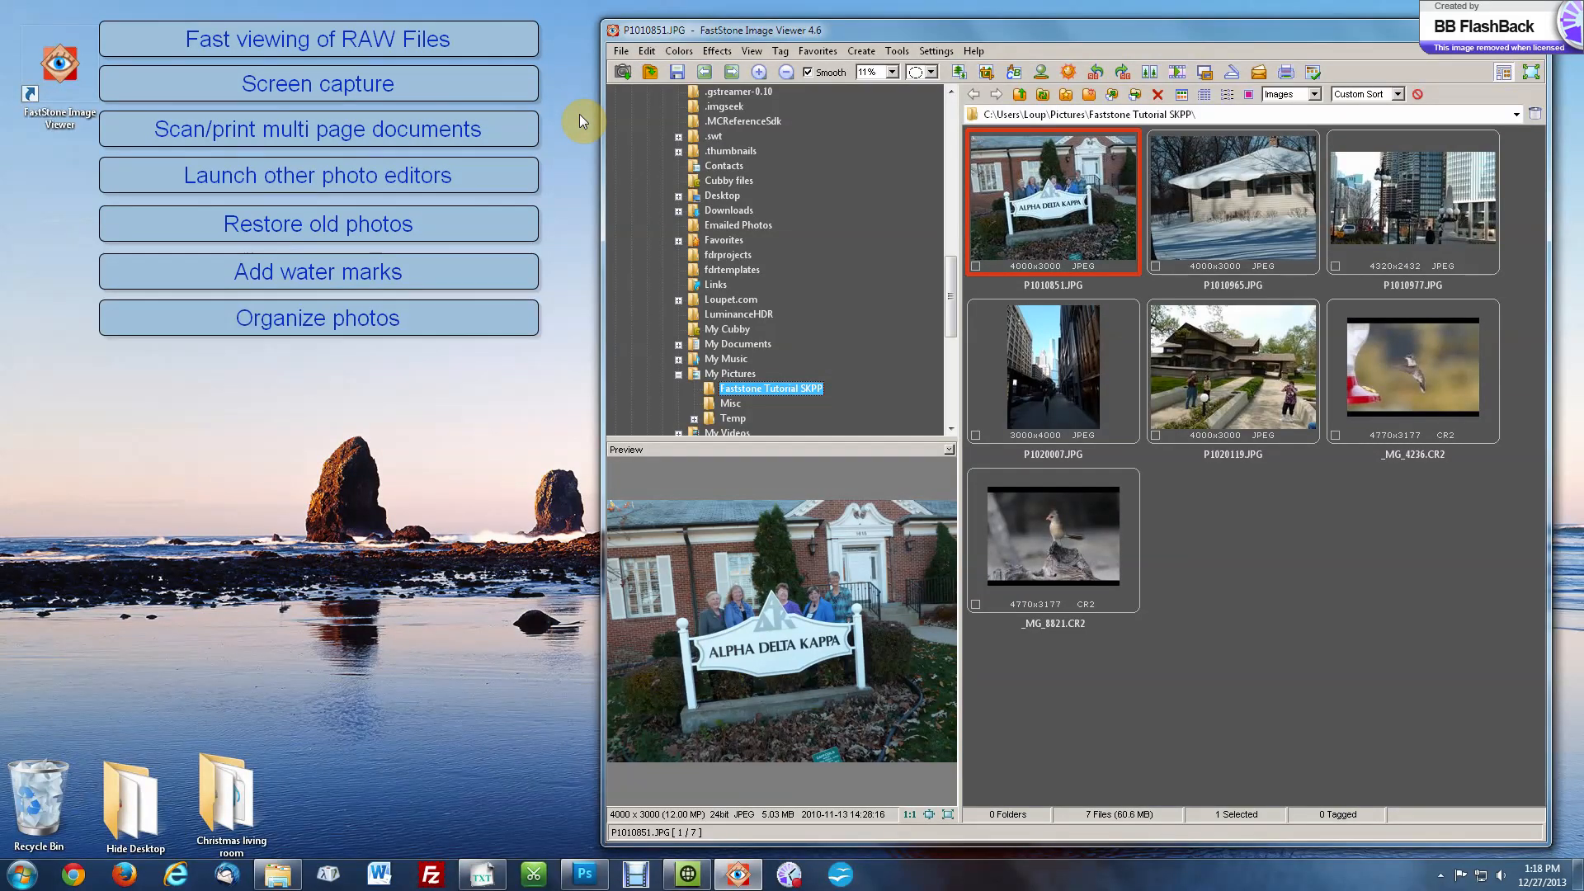
# Rearrange the thumbnails so P1020119.JPG comes first and _MG_8821.CR2 follows P1010851.JPG.
pyautogui.press('End')
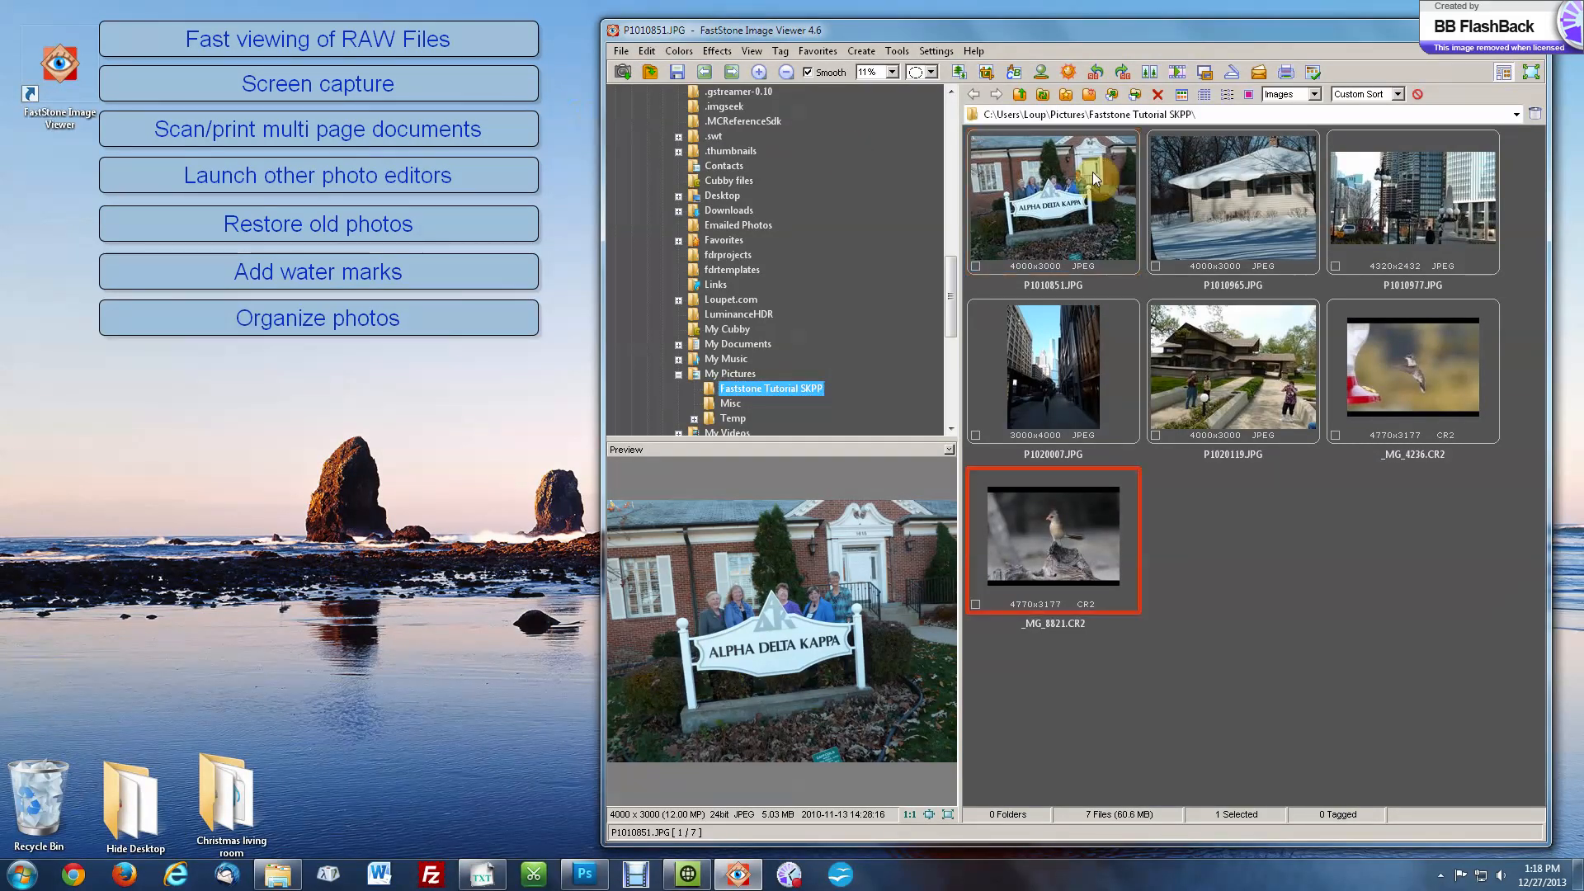
pyautogui.moveTo(1086, 538); pyautogui.dragTo(1150, 238)
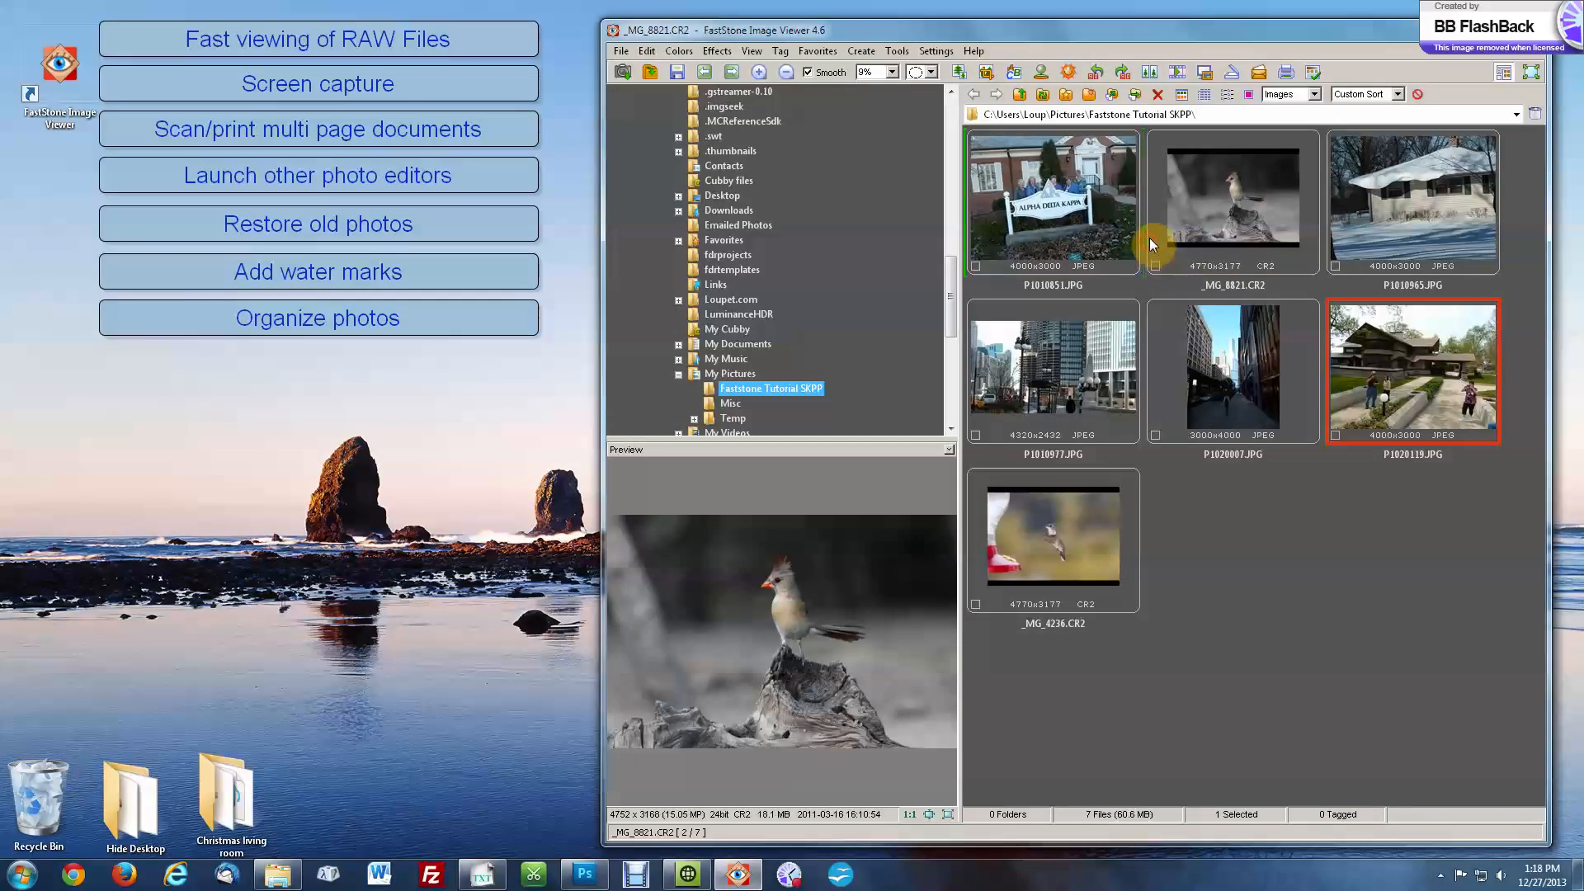
pyautogui.moveTo(1412, 349); pyautogui.dragTo(992, 206)
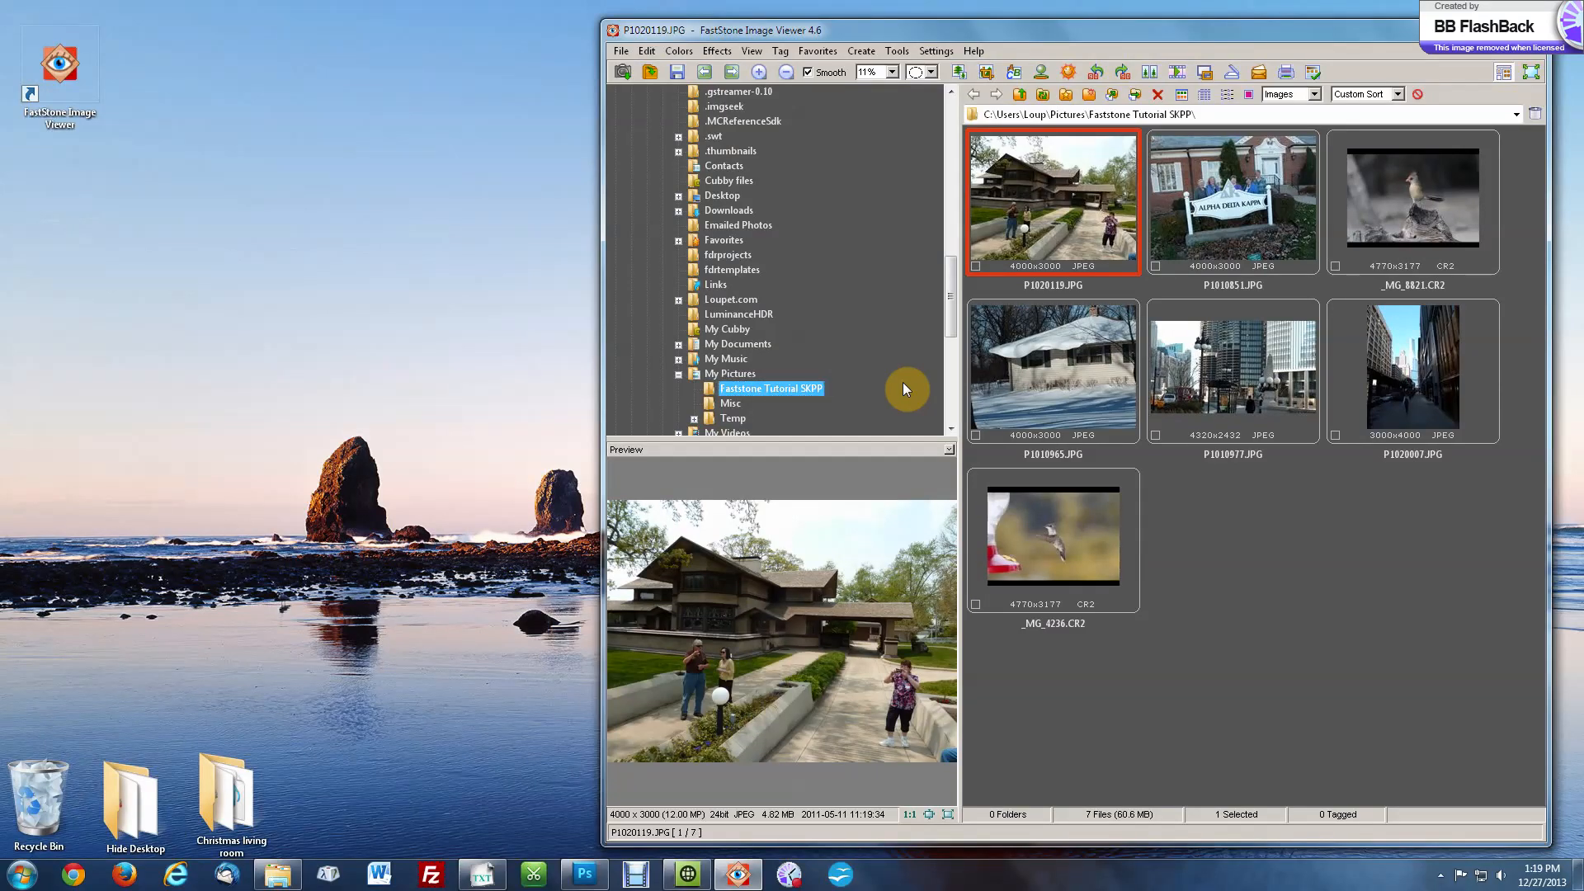
# Open P1010851.JPG in full screen and bring up the folder's thumbnail strip before returning to the photo.
pyautogui.doubleClick(1235, 206)
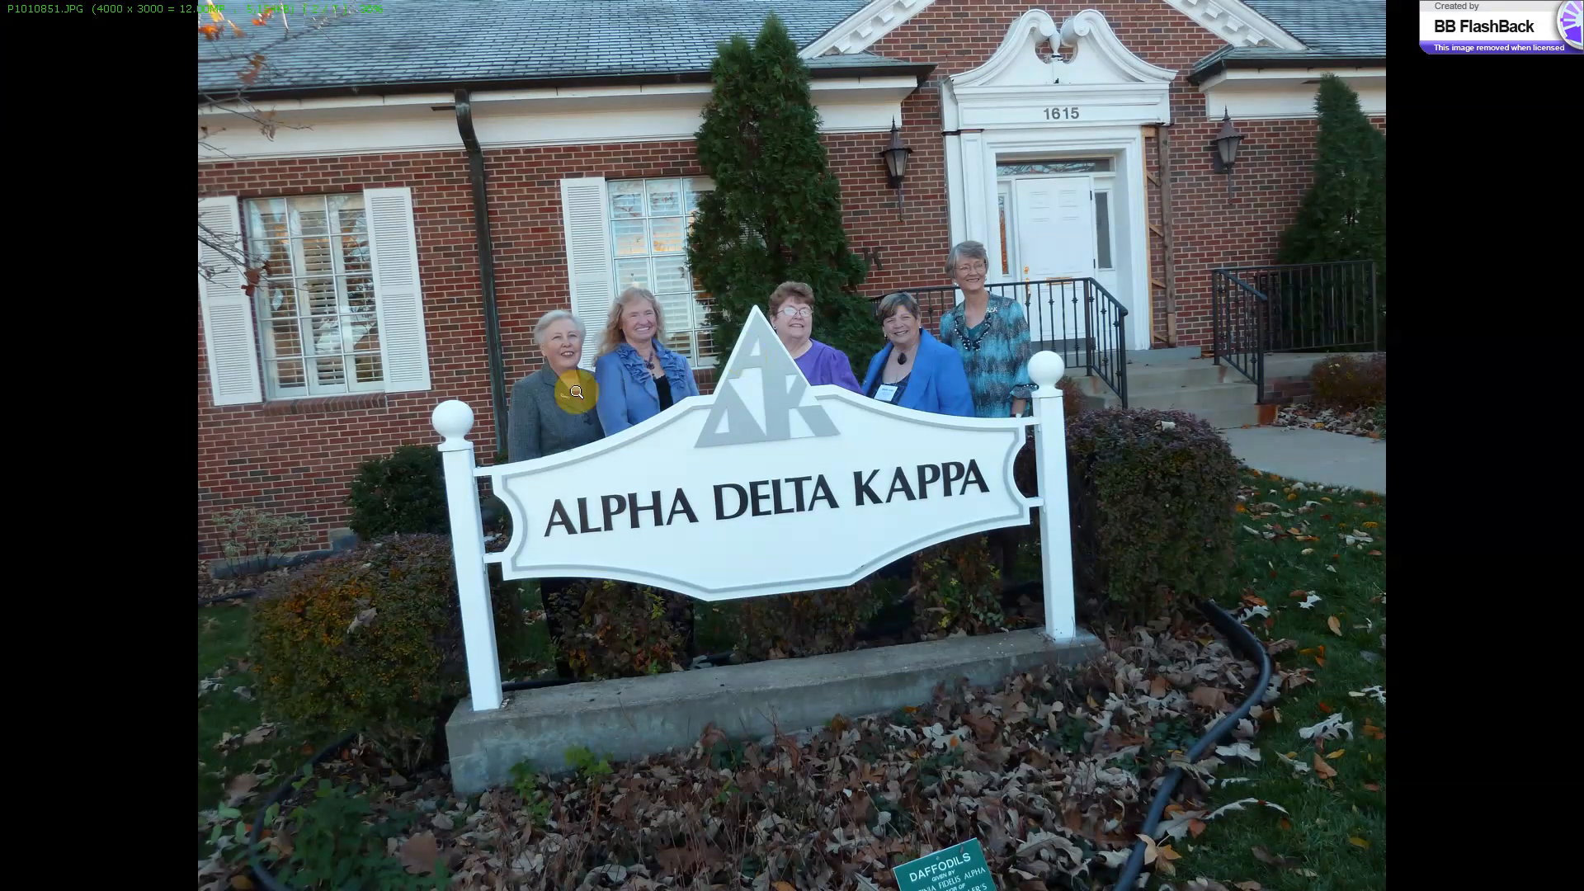
pyautogui.moveTo(202, 432)
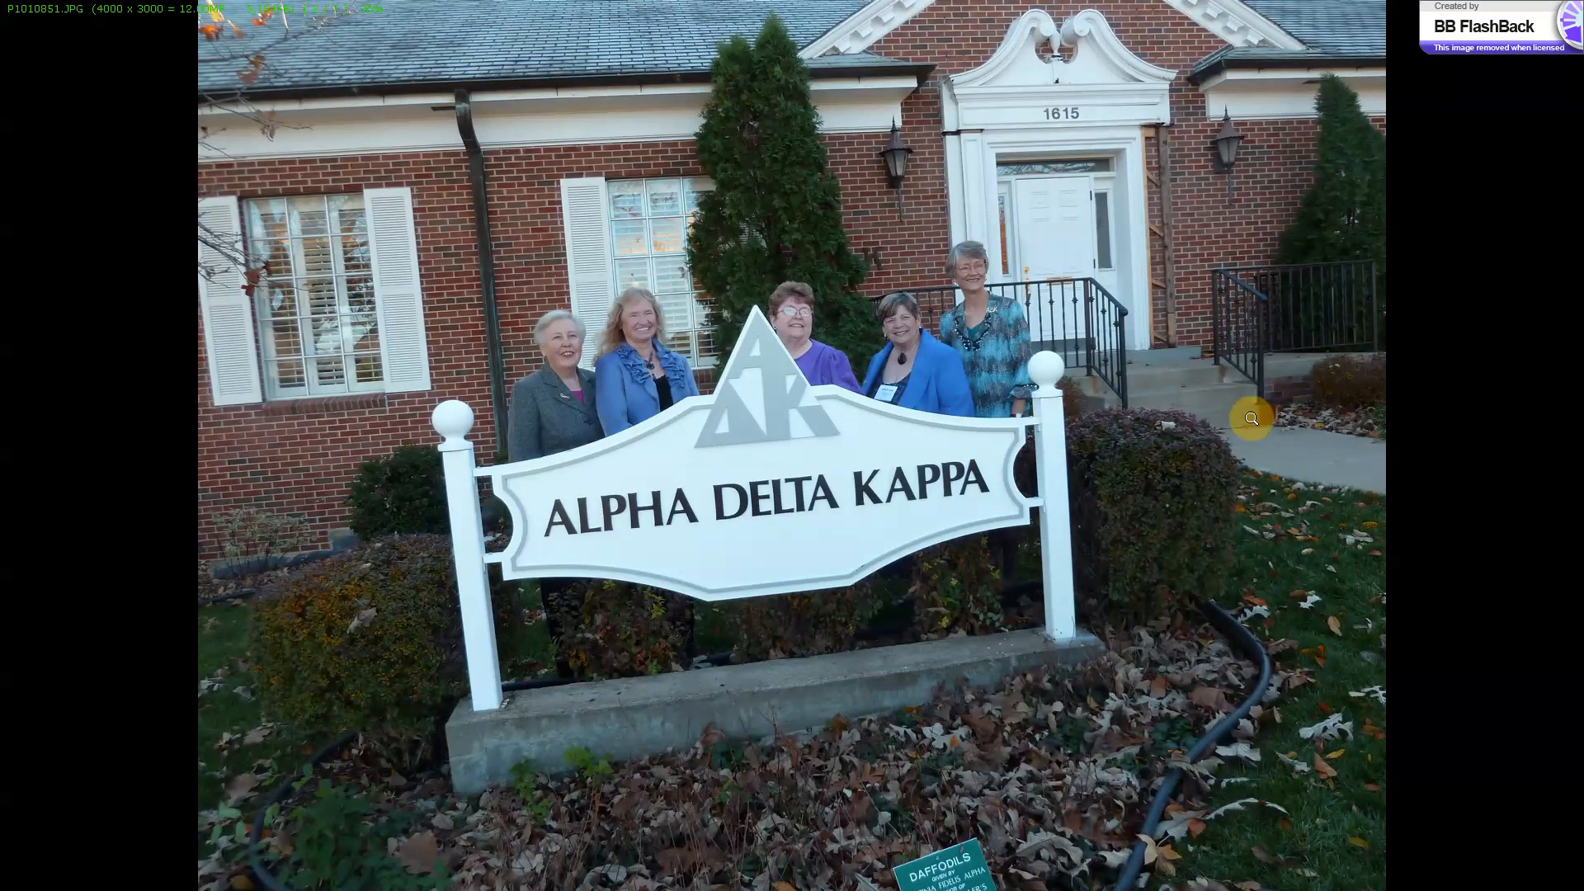
pyautogui.moveTo(1443, 417)
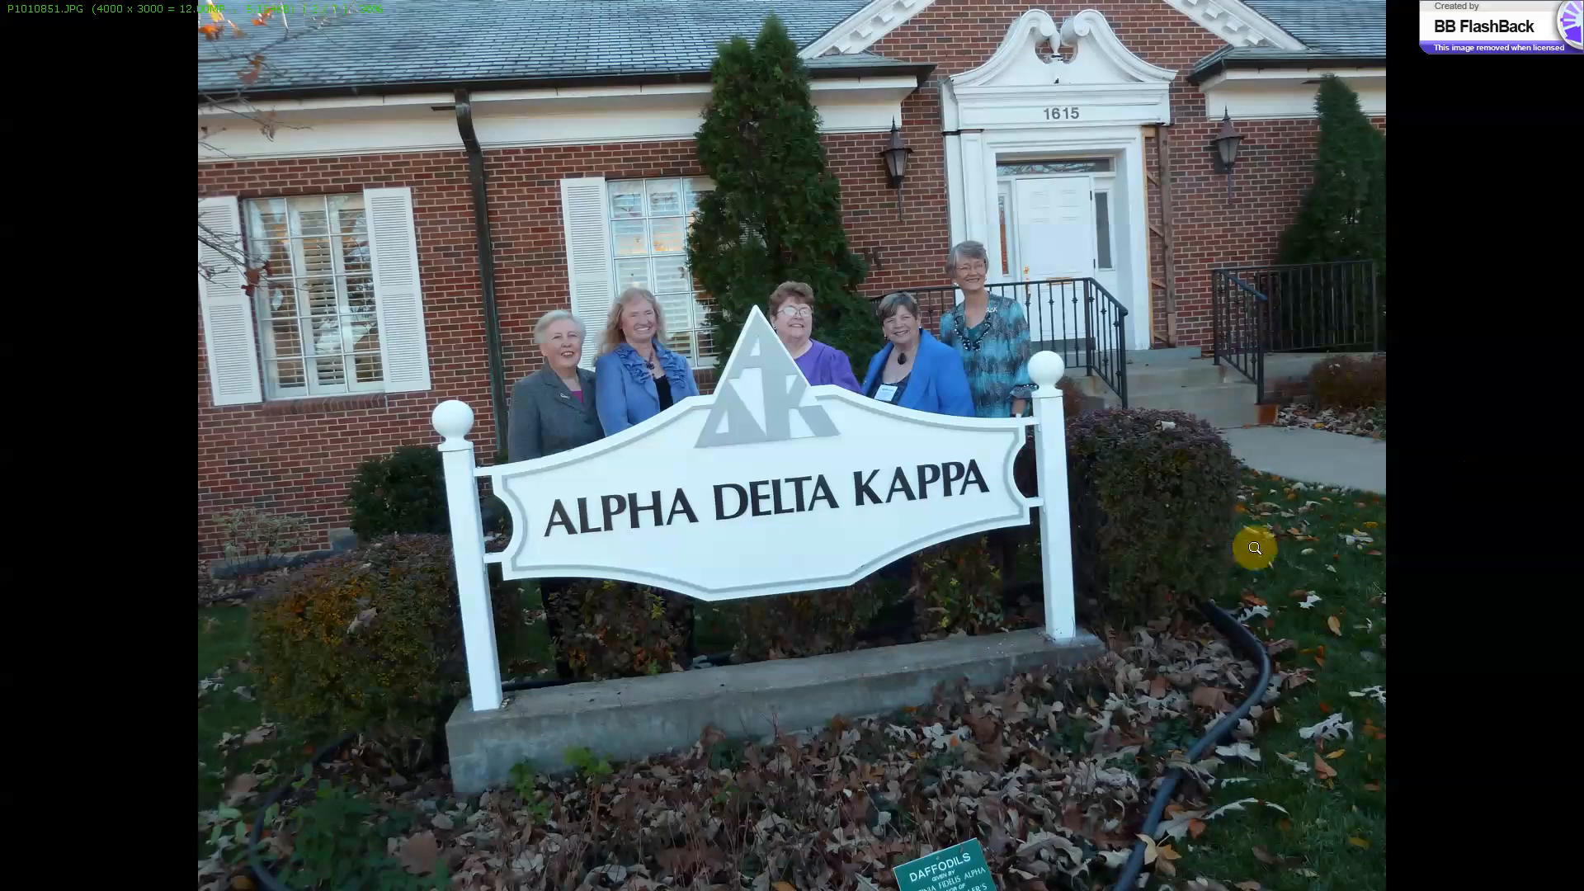
pyautogui.moveTo(707, 234)
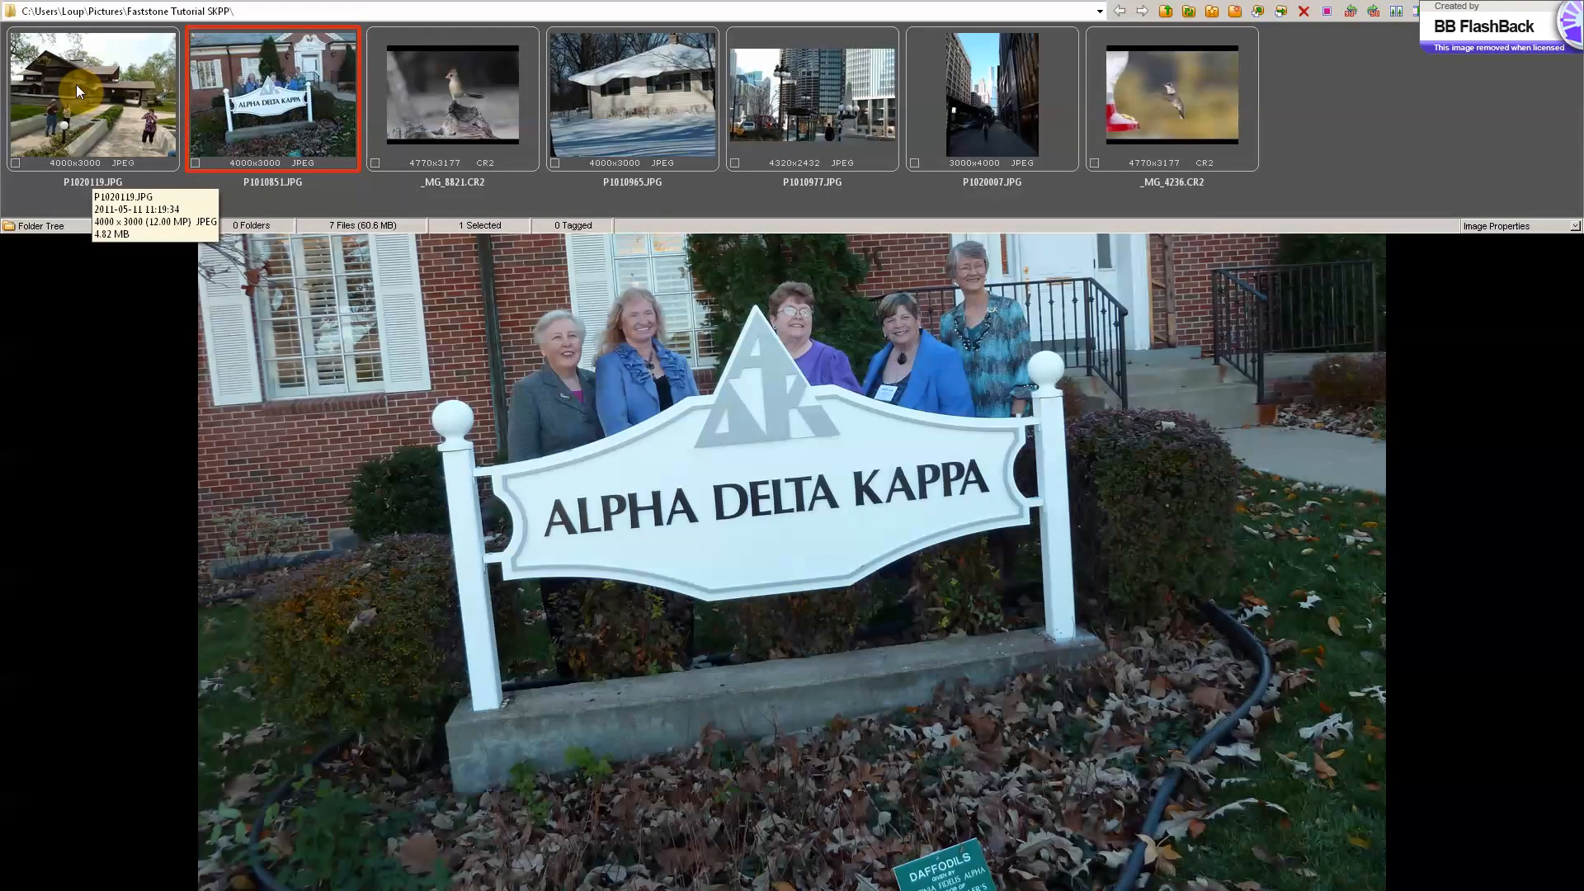
pyautogui.press('Return')
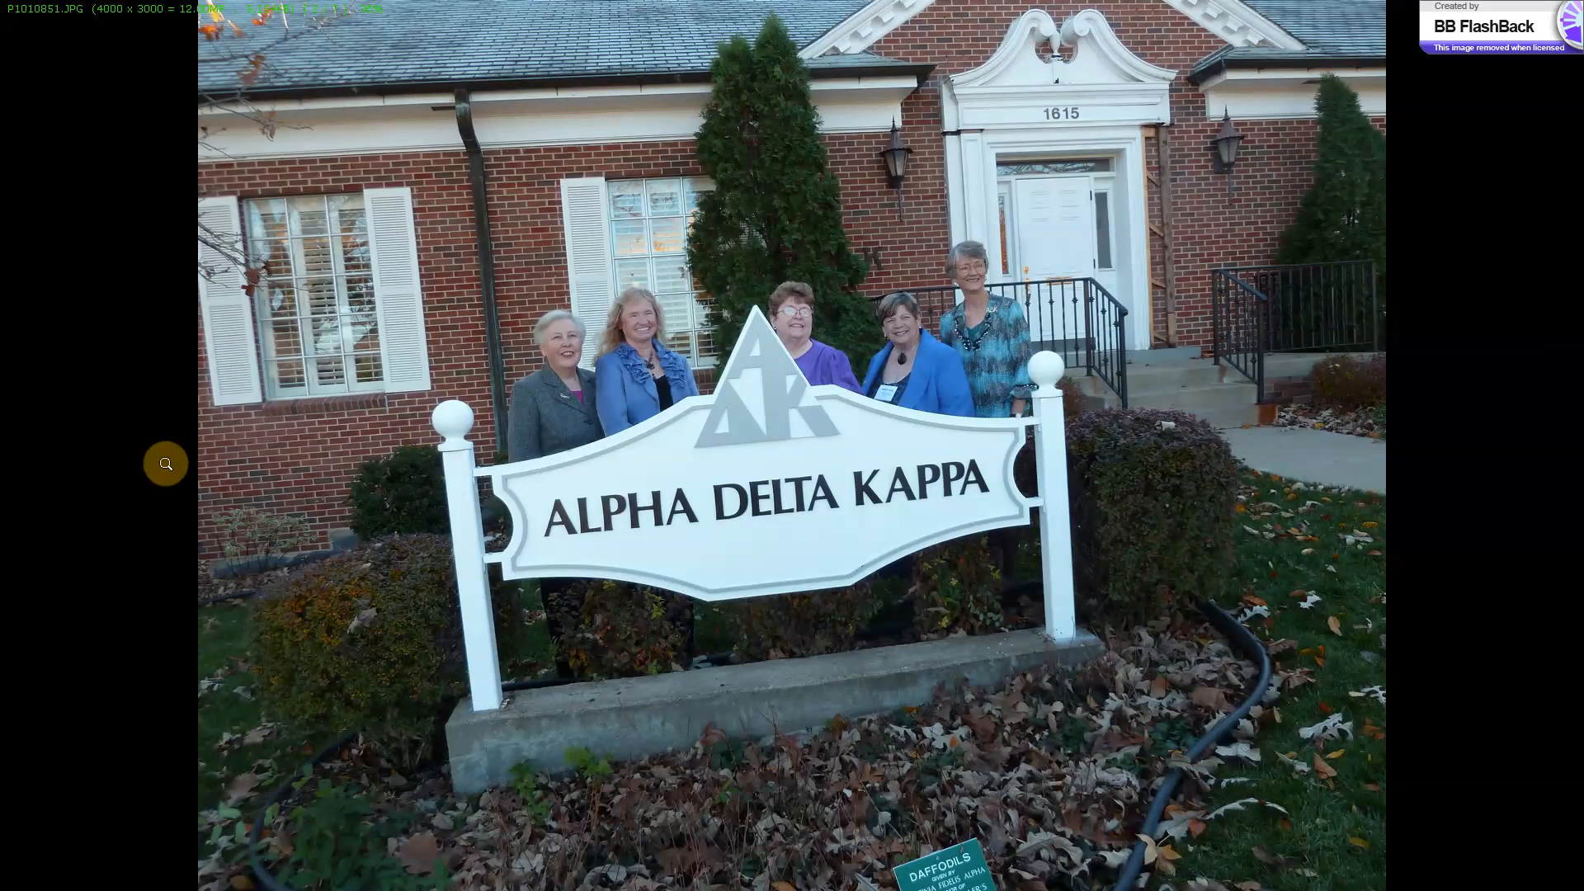
# Straighten the tilted sign photo by rotating it 5.0 degrees with Auto Crop on.
pyautogui.moveTo(50, 453)
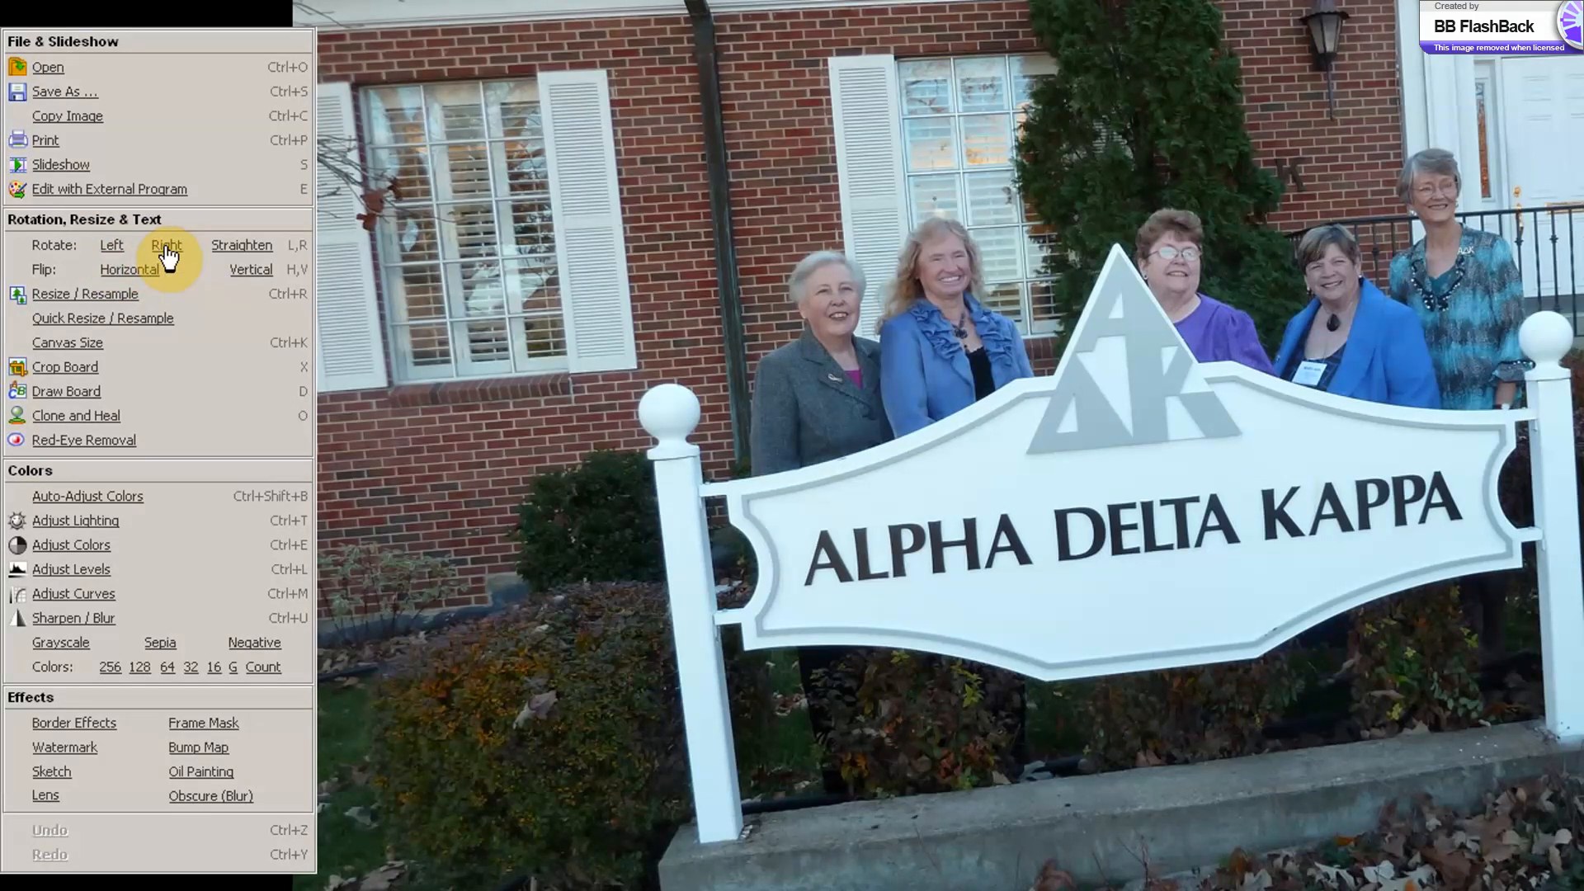
pyautogui.click(246, 252)
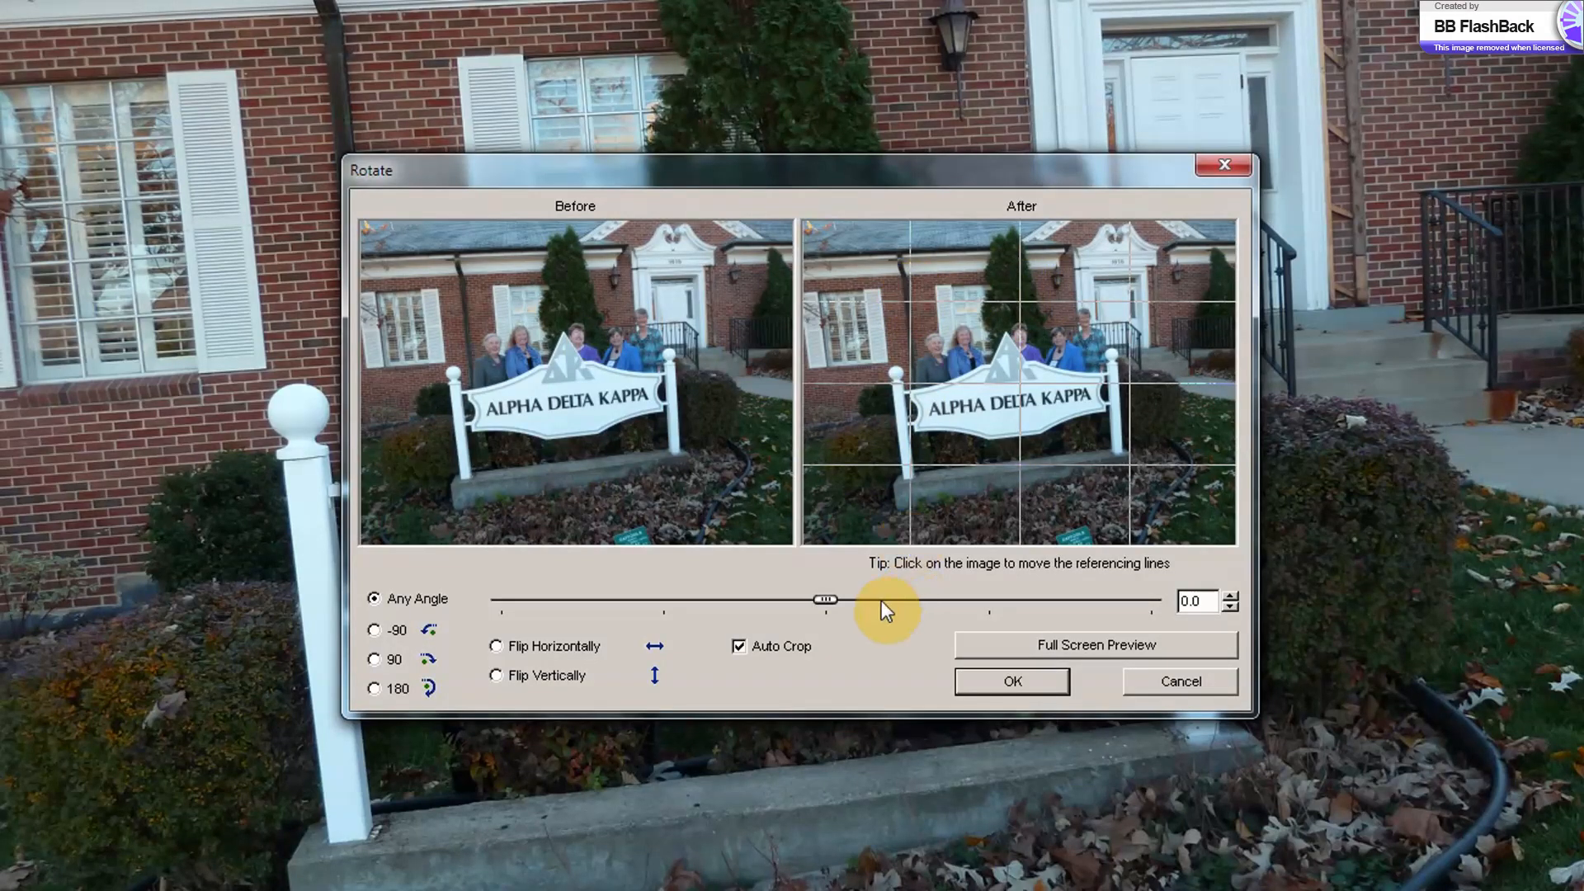
pyautogui.moveTo(828, 600)
pyautogui.mouseDown()
pyautogui.moveTo(865, 596)
pyautogui.moveTo(815, 603)
pyautogui.moveTo(831, 608)
pyautogui.mouseUp()
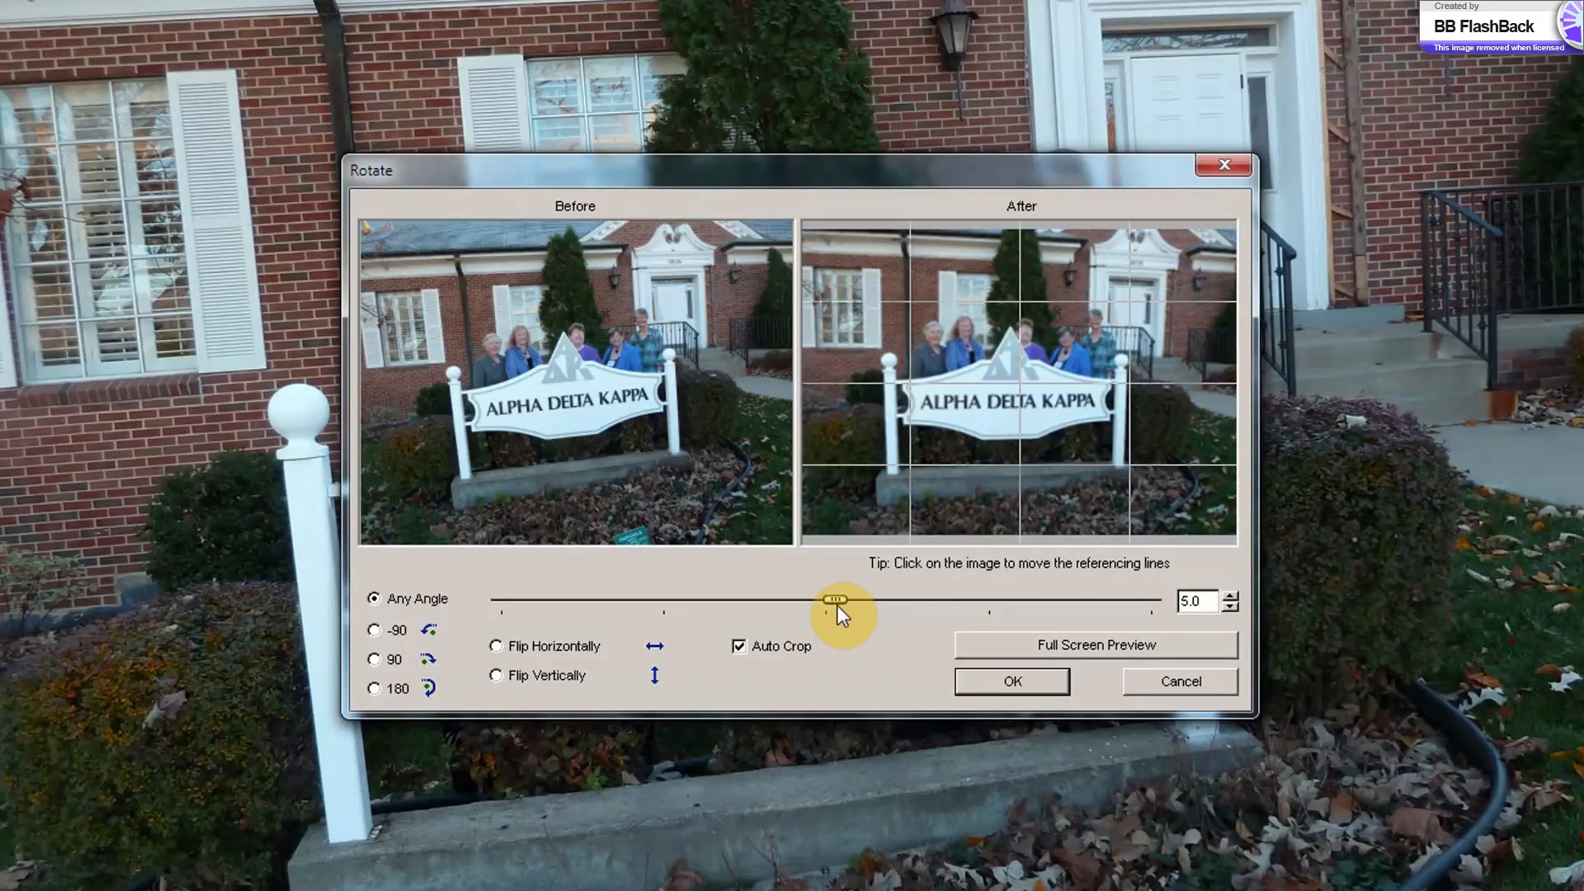
pyautogui.click(995, 679)
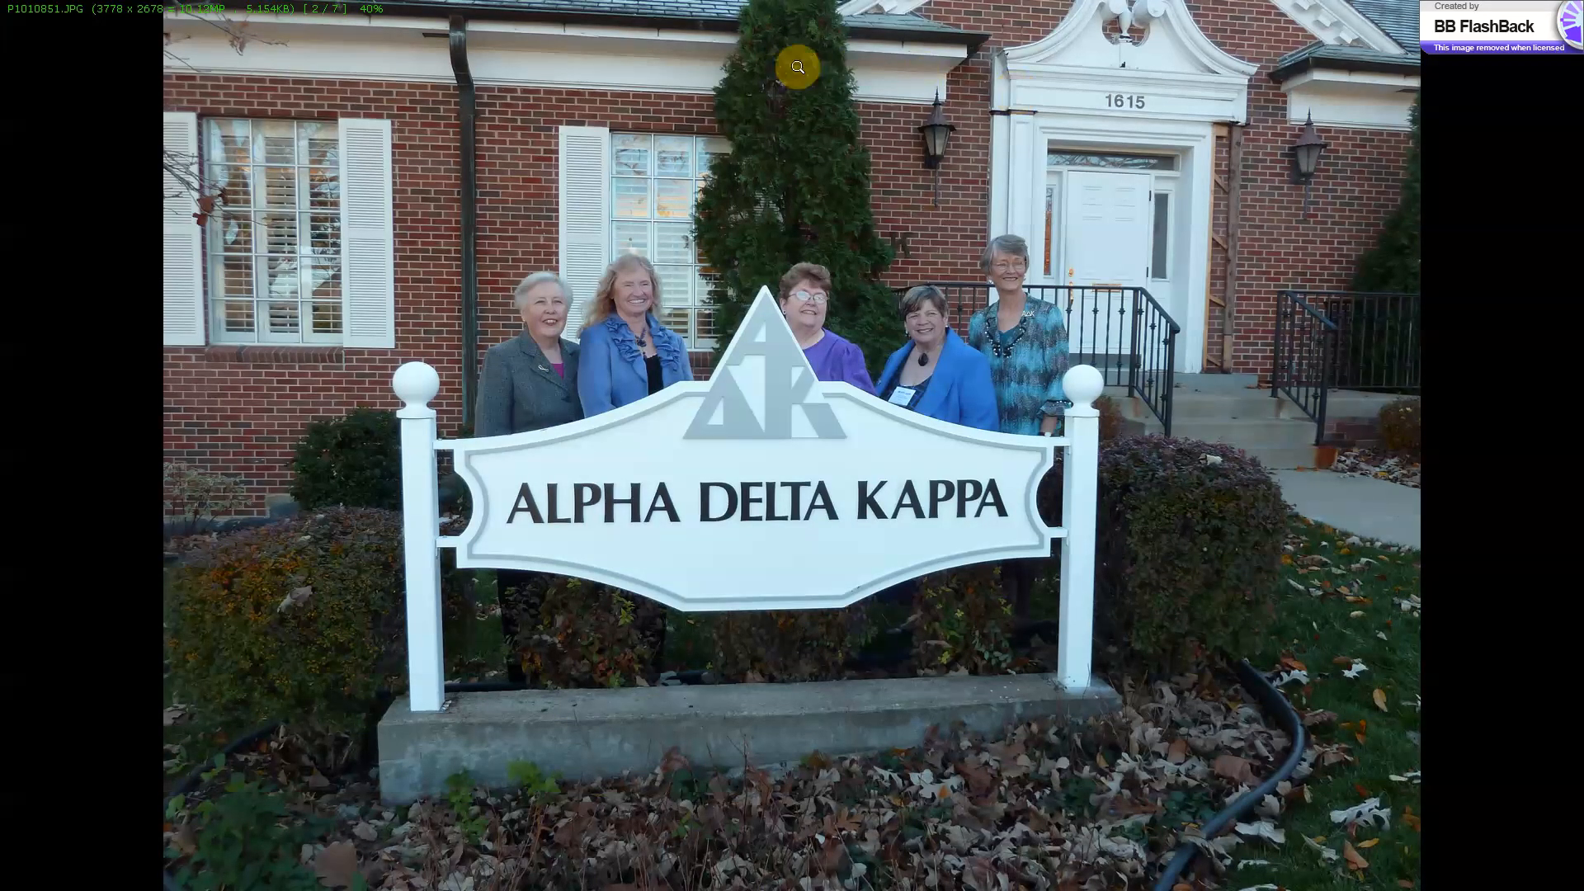
# Start cropping the photo with the paper ratio set to 4:3 in landscape orientation, with Flip Ratio off.
pyautogui.moveTo(1, 410)
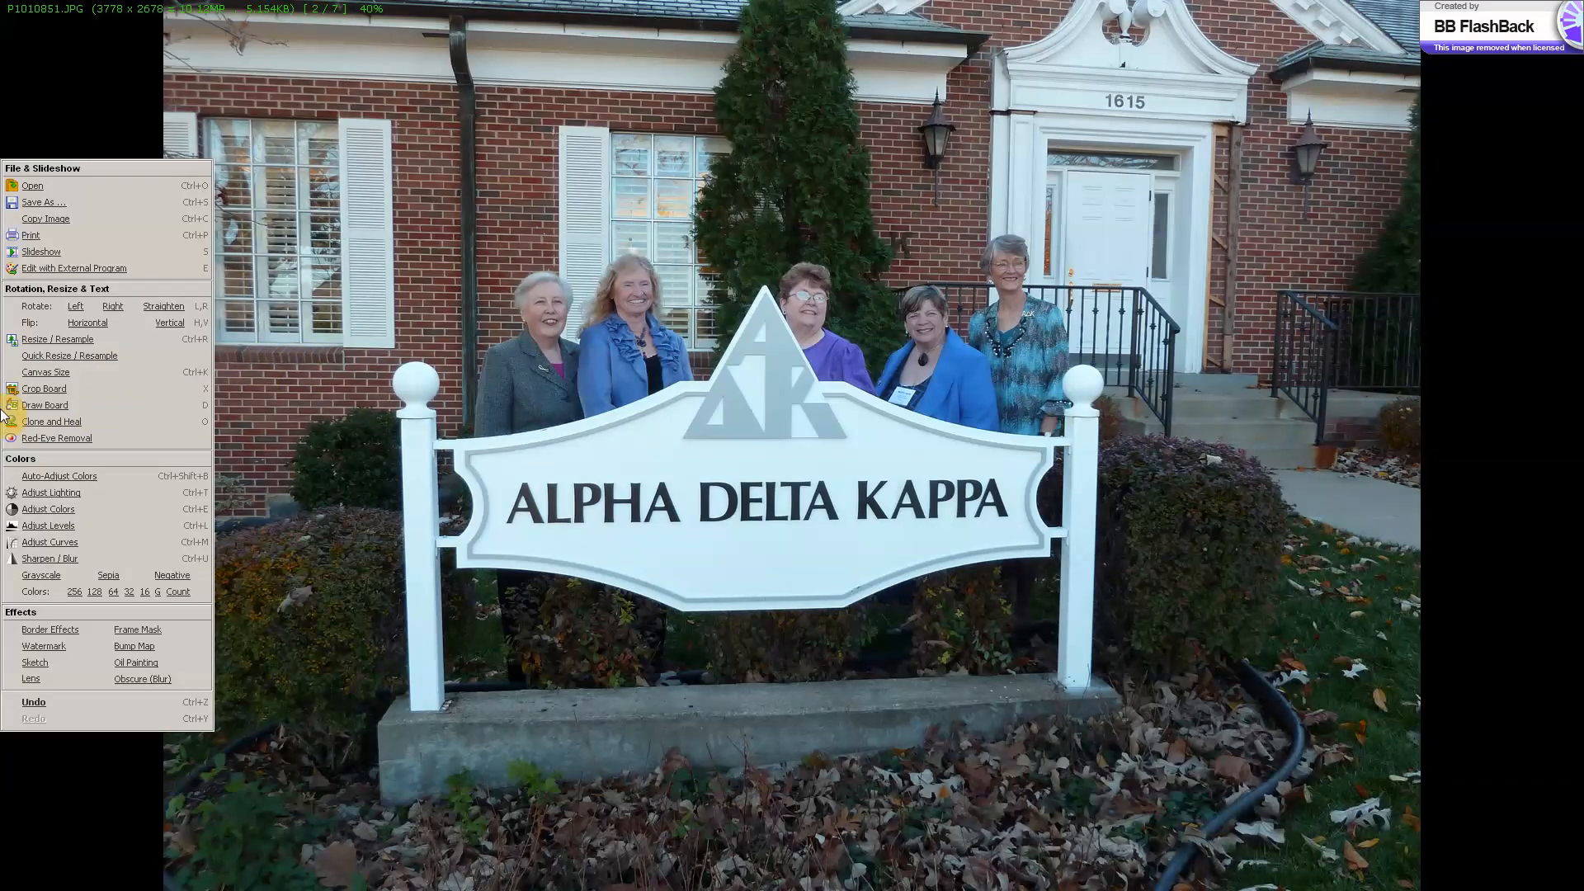
pyautogui.click(45, 391)
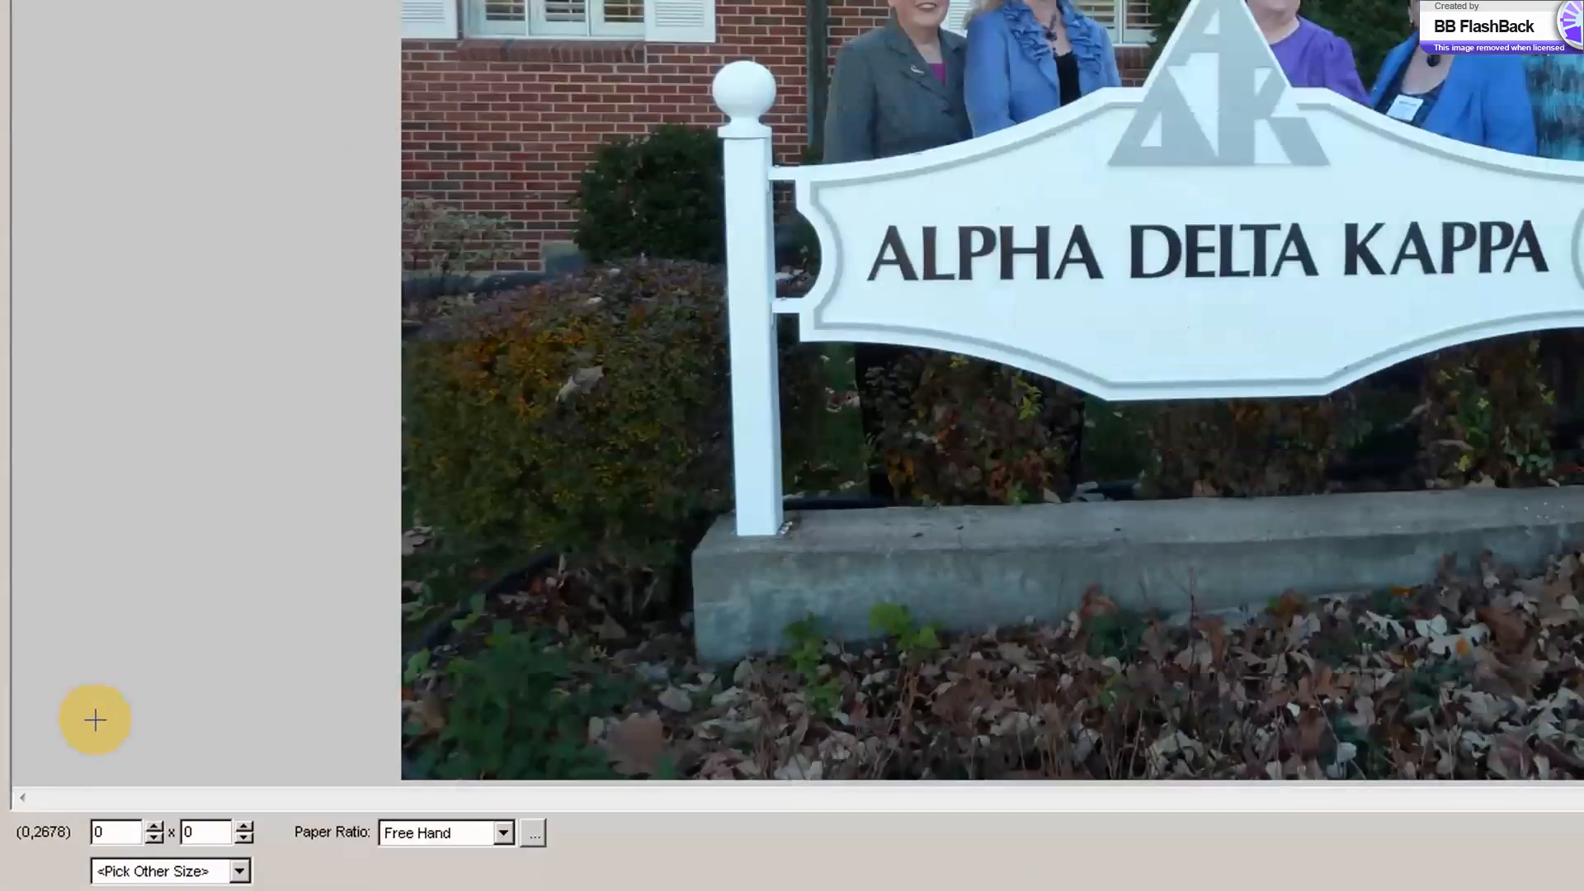
pyautogui.click(116, 832)
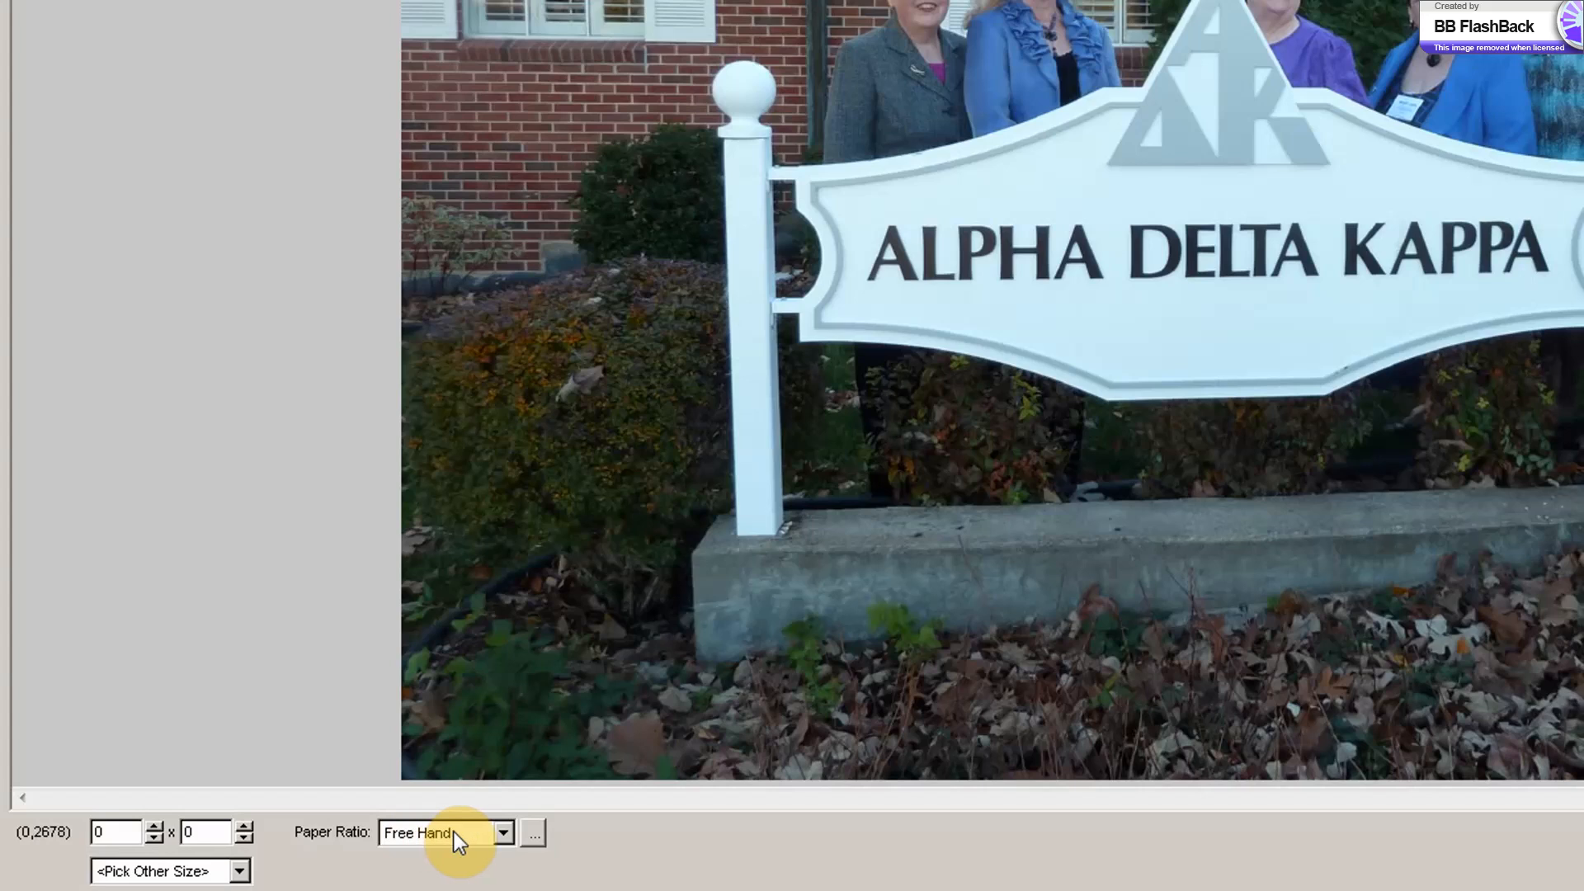
pyautogui.click(505, 834)
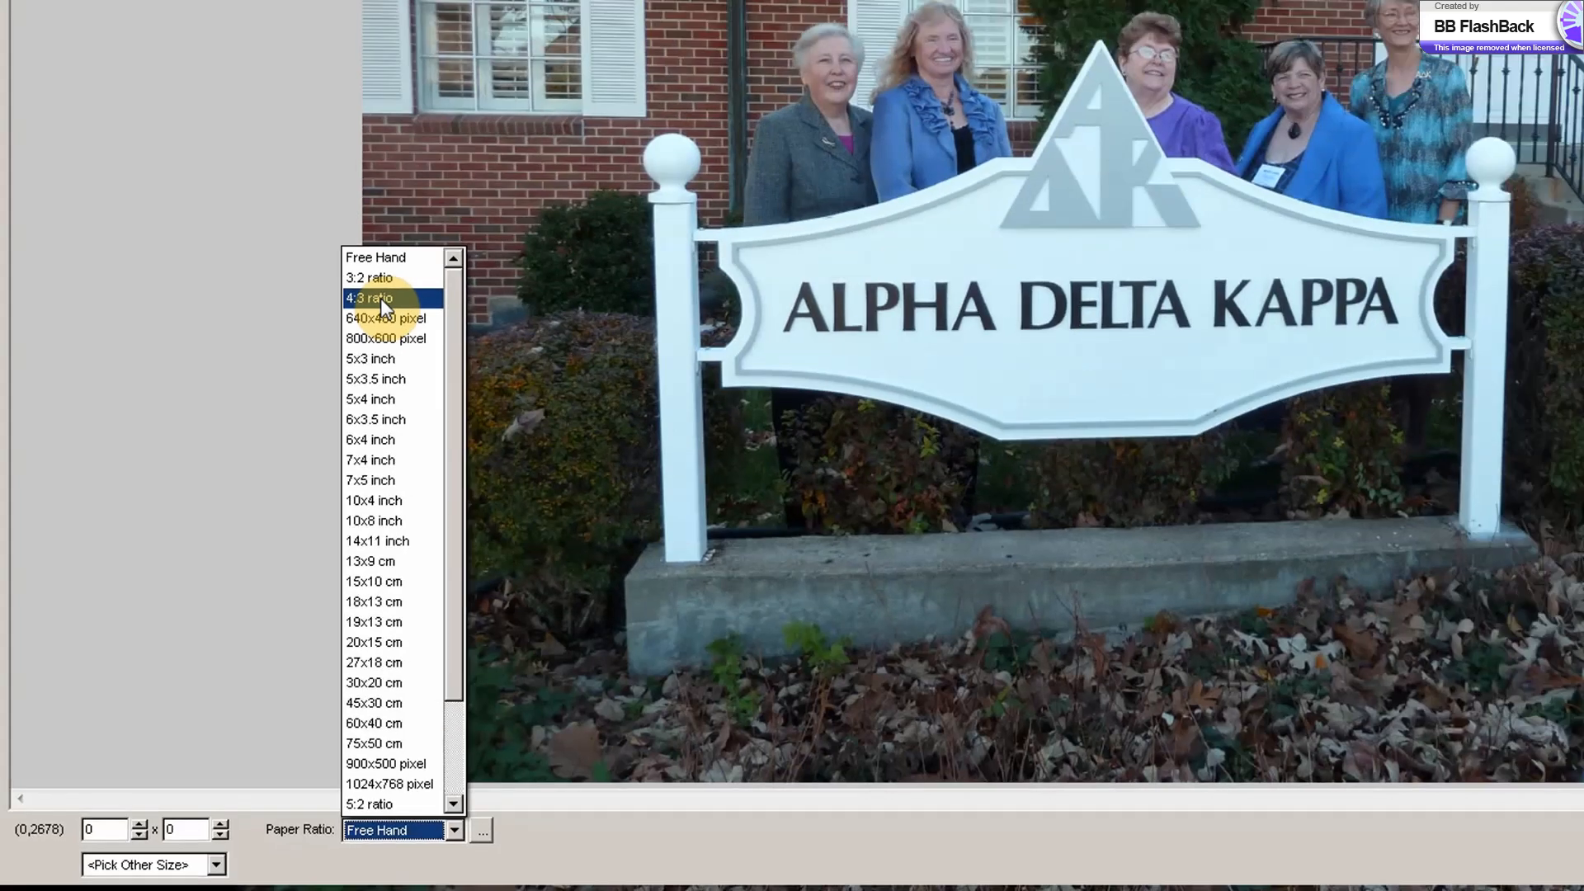
pyautogui.click(423, 244)
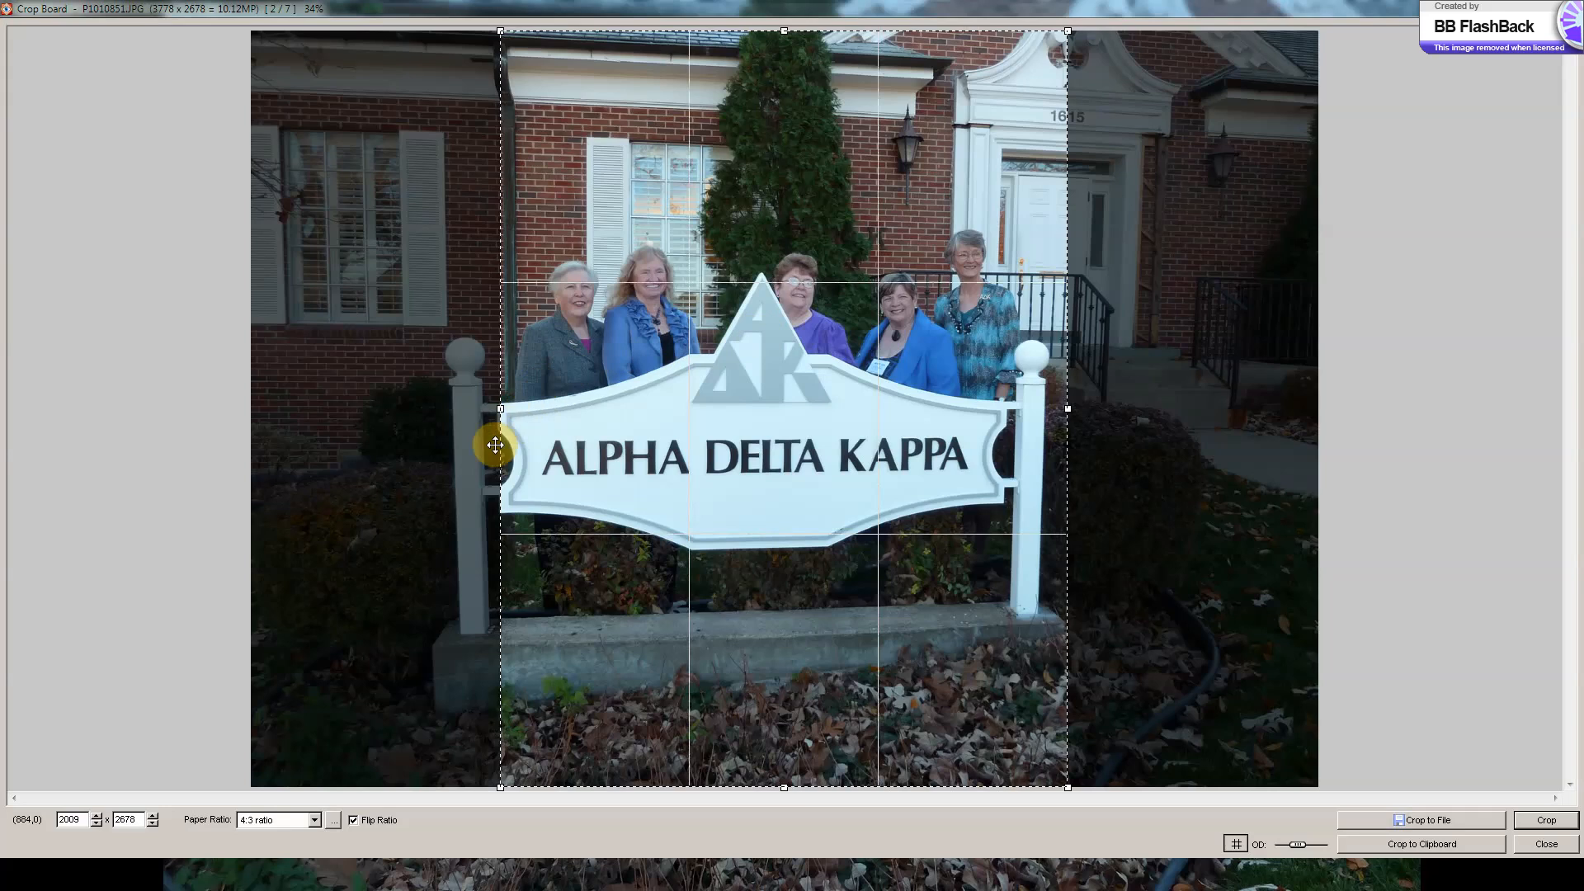
pyautogui.click(353, 821)
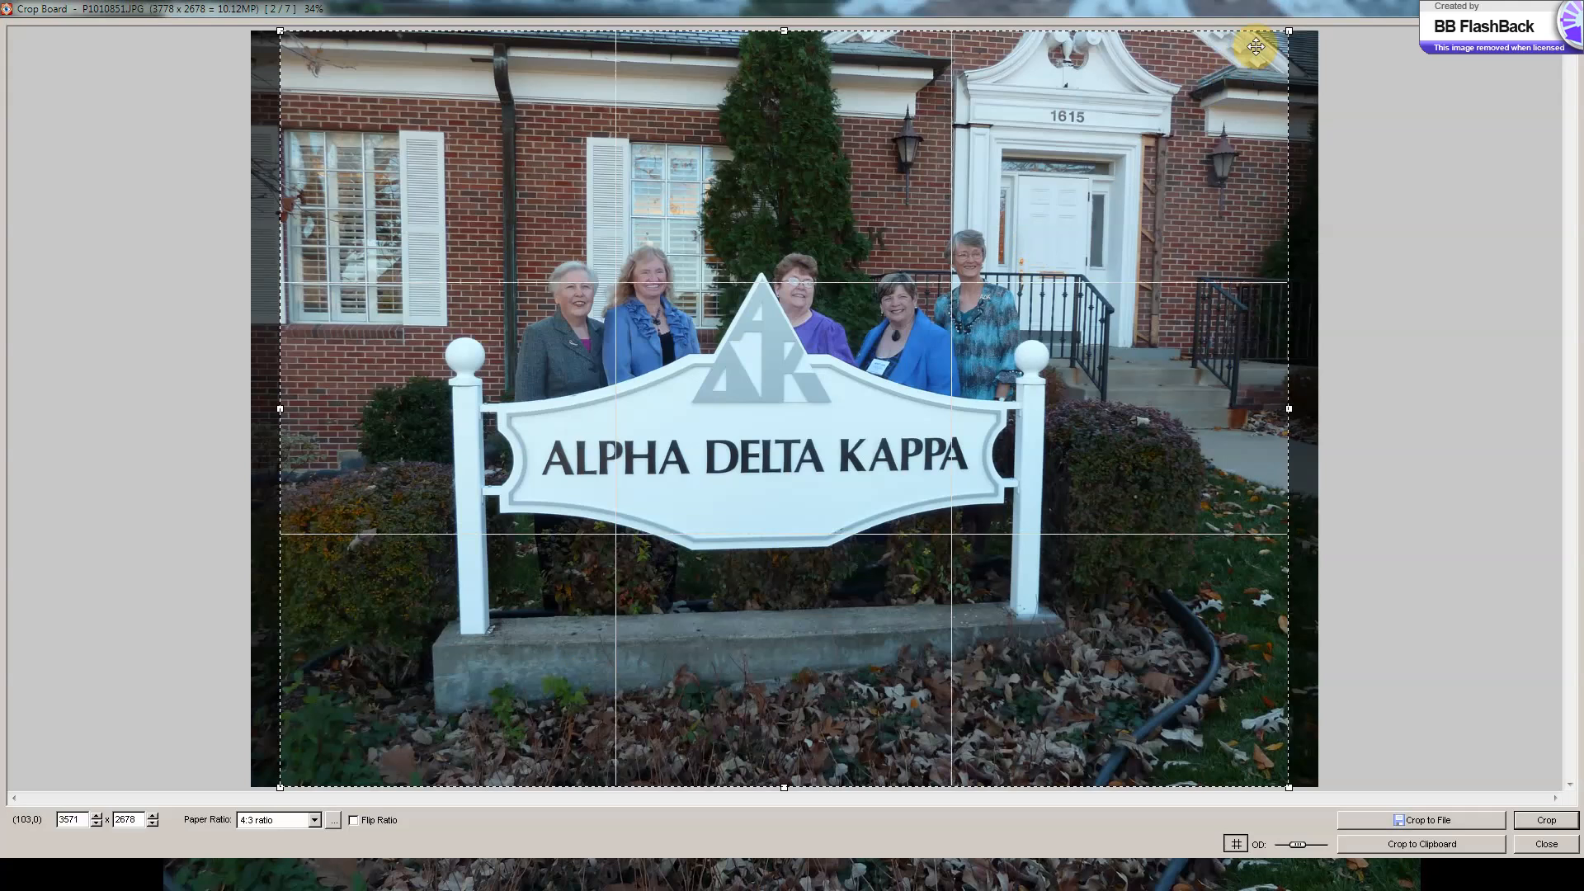
# Shrink the crop frame to about 2557 x 1918 pixels, centre it around the women and the sign, and crop the photo.
pyautogui.moveTo(1289, 30)
pyautogui.mouseDown()
pyautogui.moveTo(1082, 185)
pyautogui.moveTo(1263, 42)
pyautogui.moveTo(1049, 253)
pyautogui.moveTo(1184, 111)
pyautogui.mouseUp()
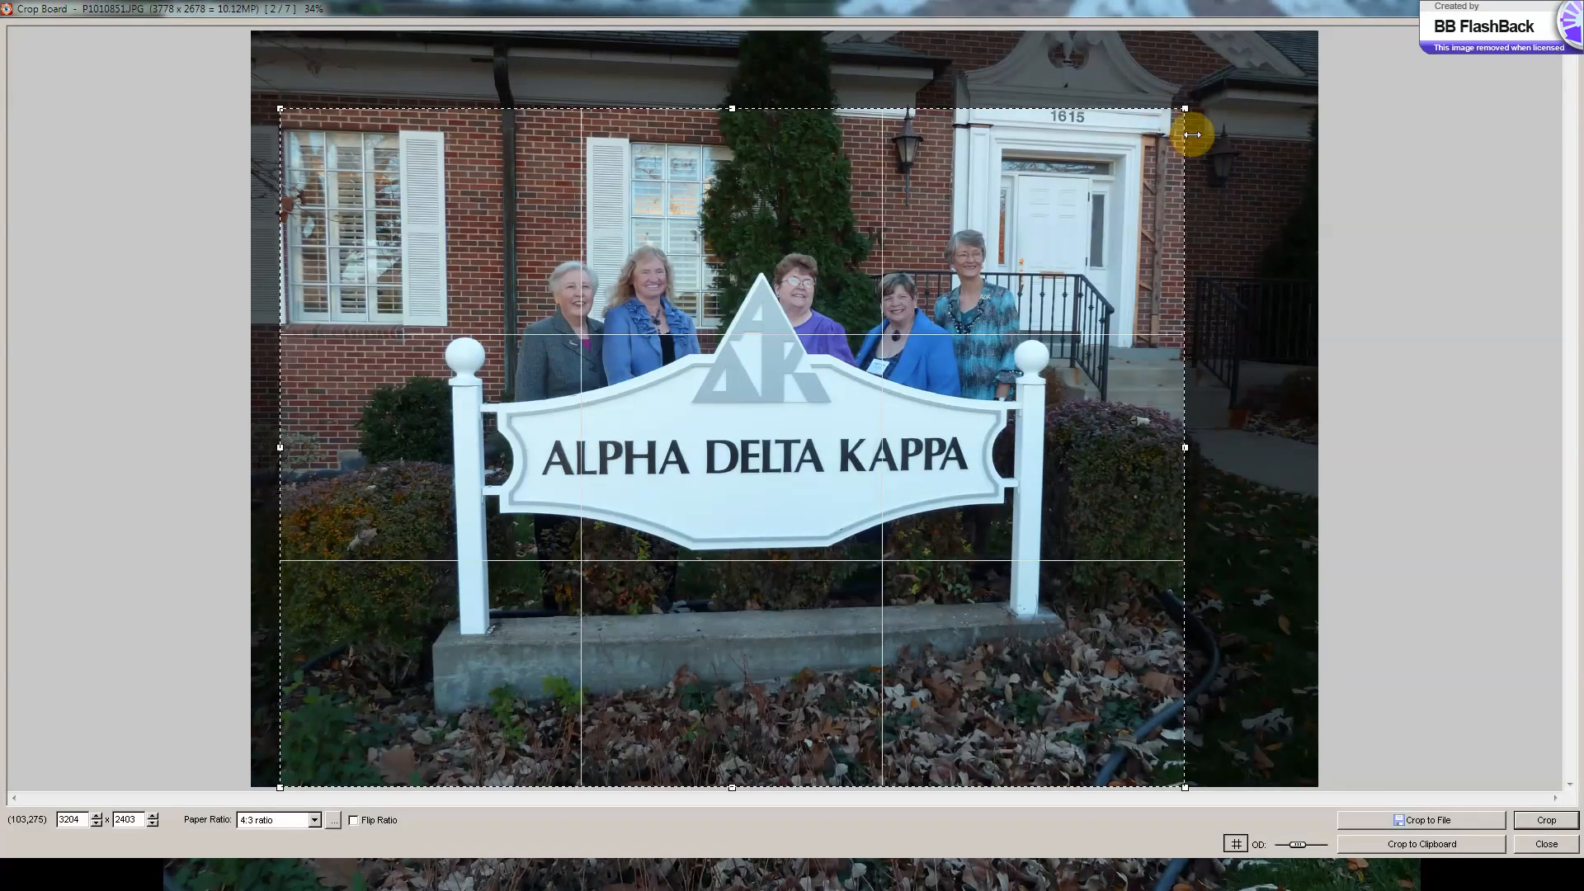
pyautogui.moveTo(1185, 110); pyautogui.dragTo(1058, 244)
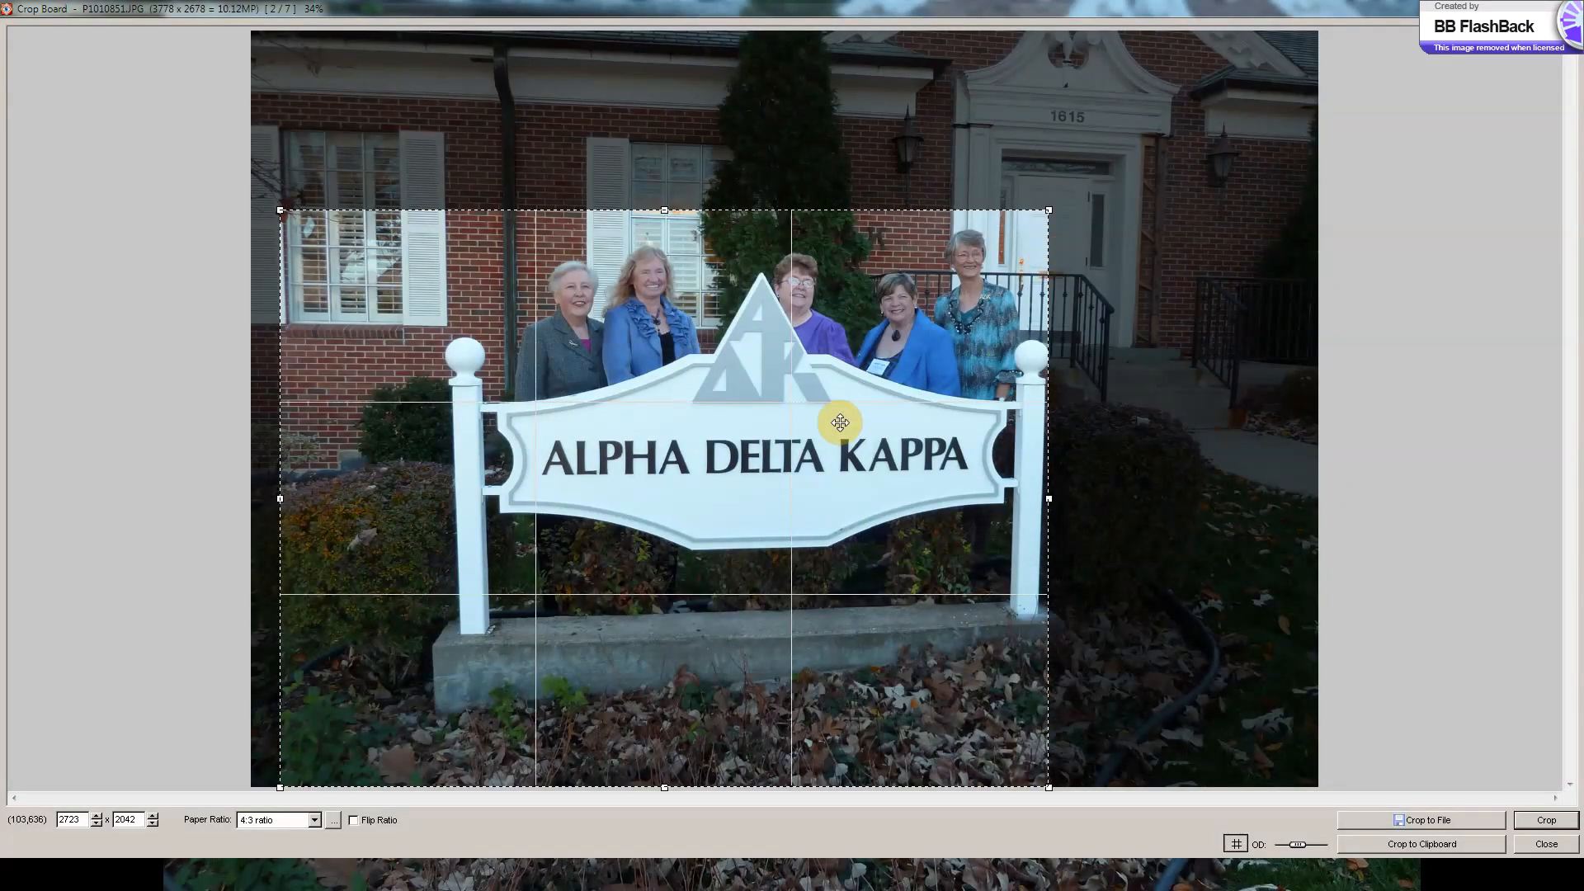
pyautogui.moveTo(834, 426); pyautogui.dragTo(609, 373)
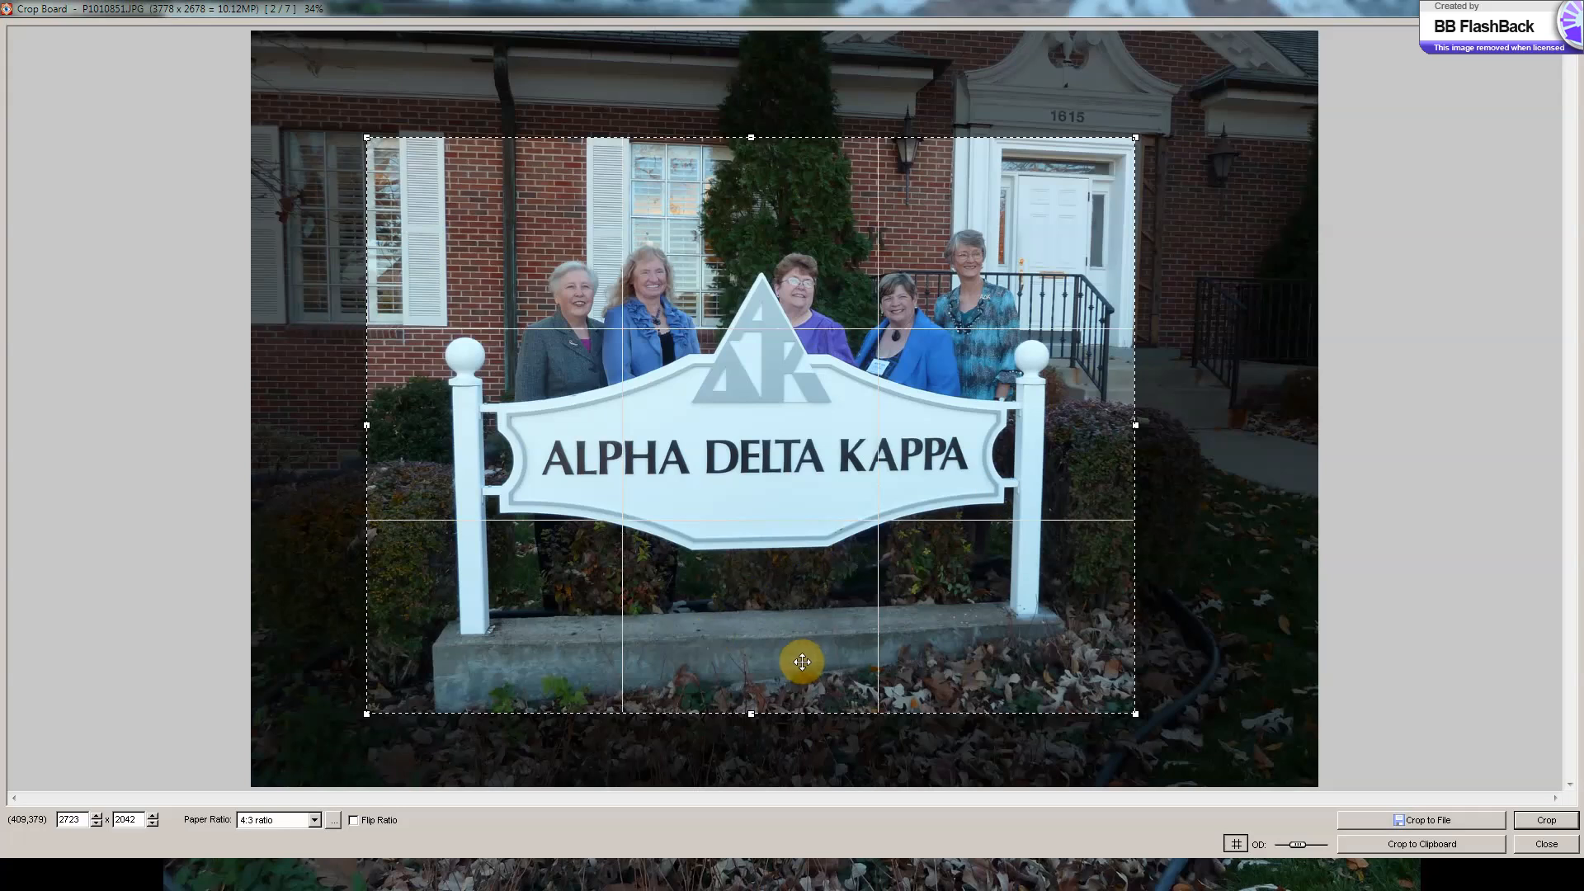
pyautogui.moveTo(1136, 137); pyautogui.dragTo(1096, 177)
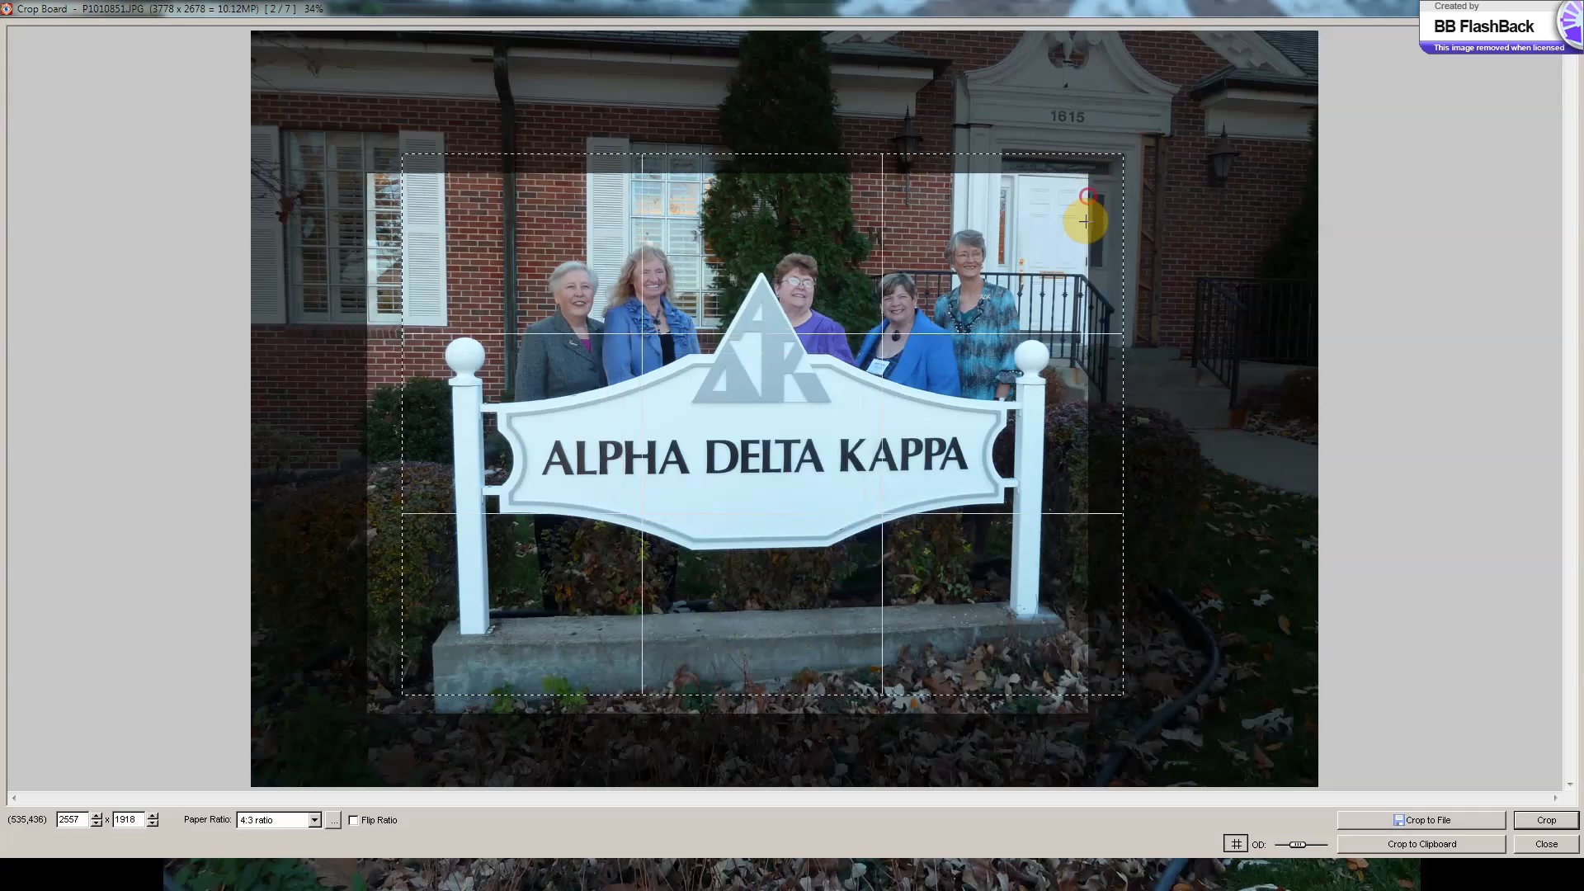
pyautogui.moveTo(773, 490); pyautogui.dragTo(809, 491)
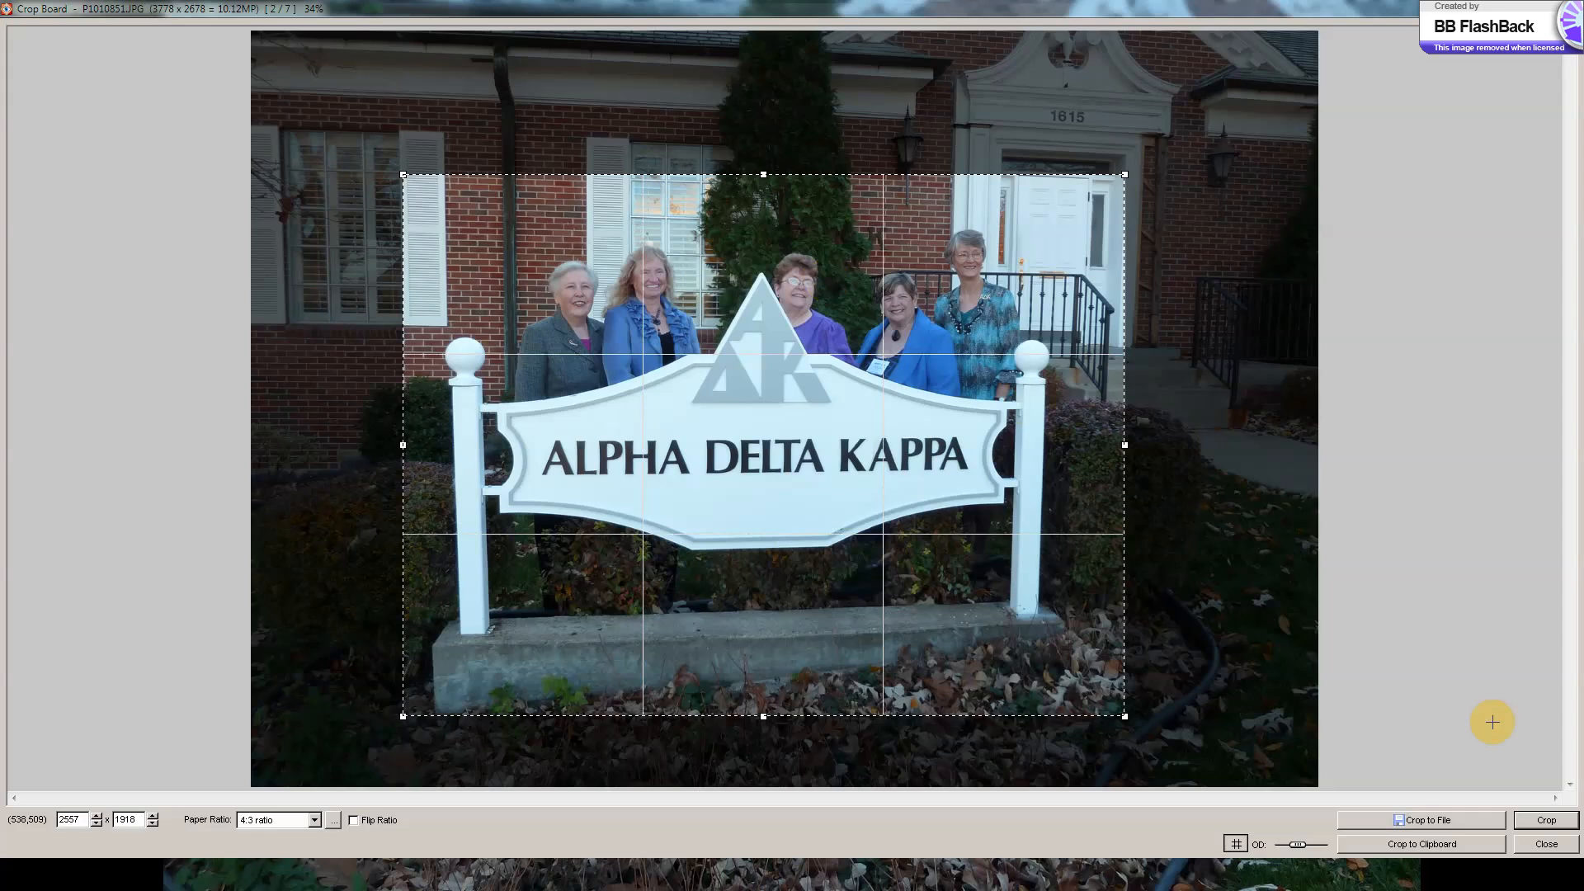
pyautogui.click(1548, 822)
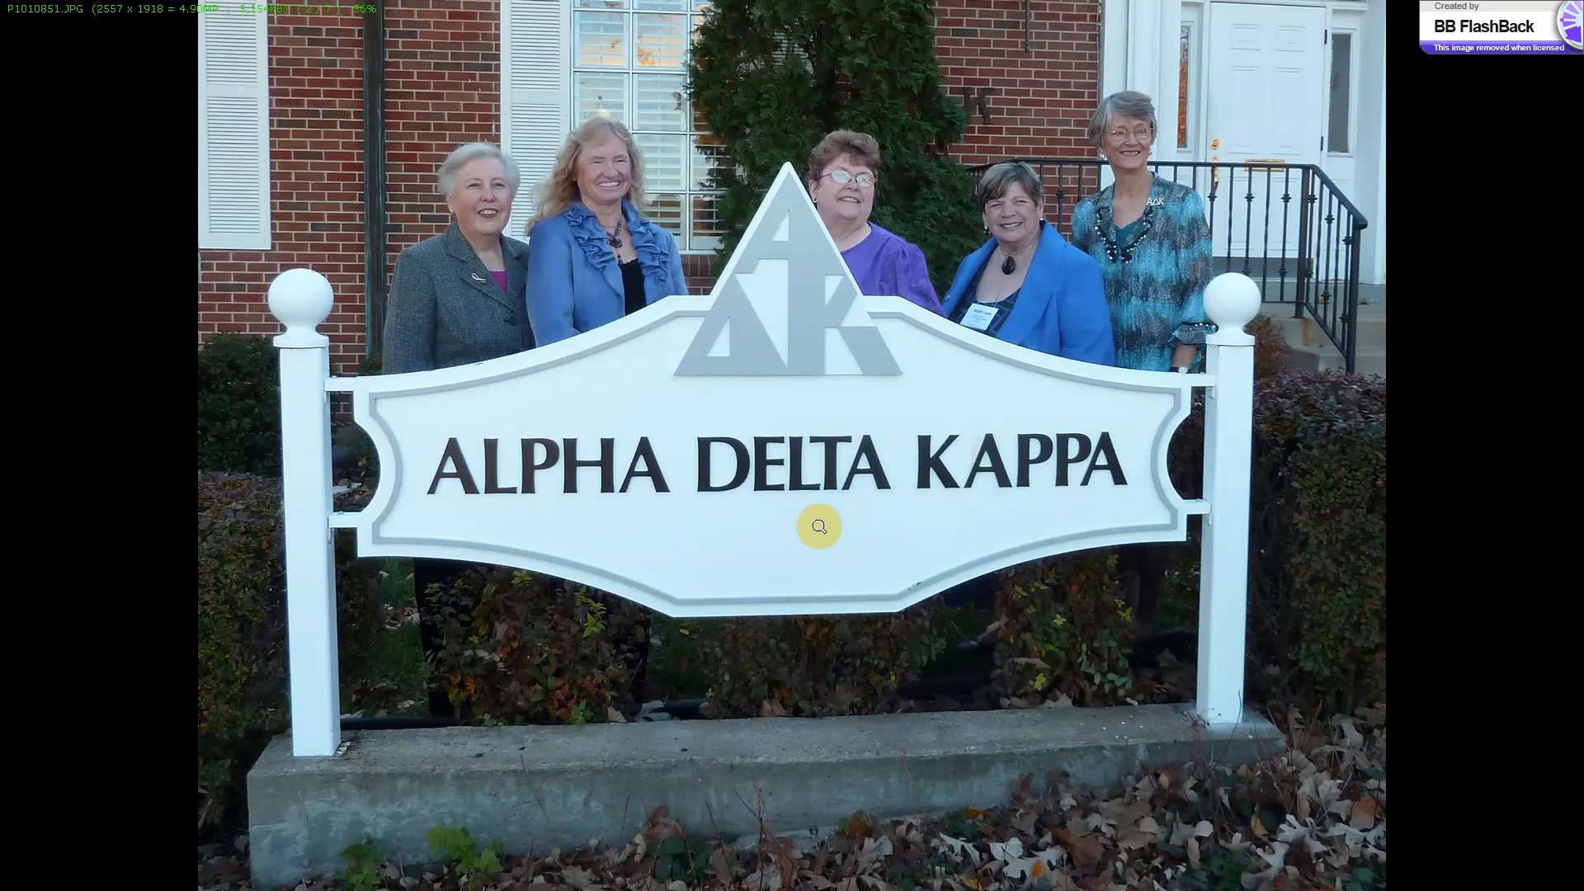
# Try the automatic color adjustment on the cropped photo and undo it.
pyautogui.moveTo(2, 438)
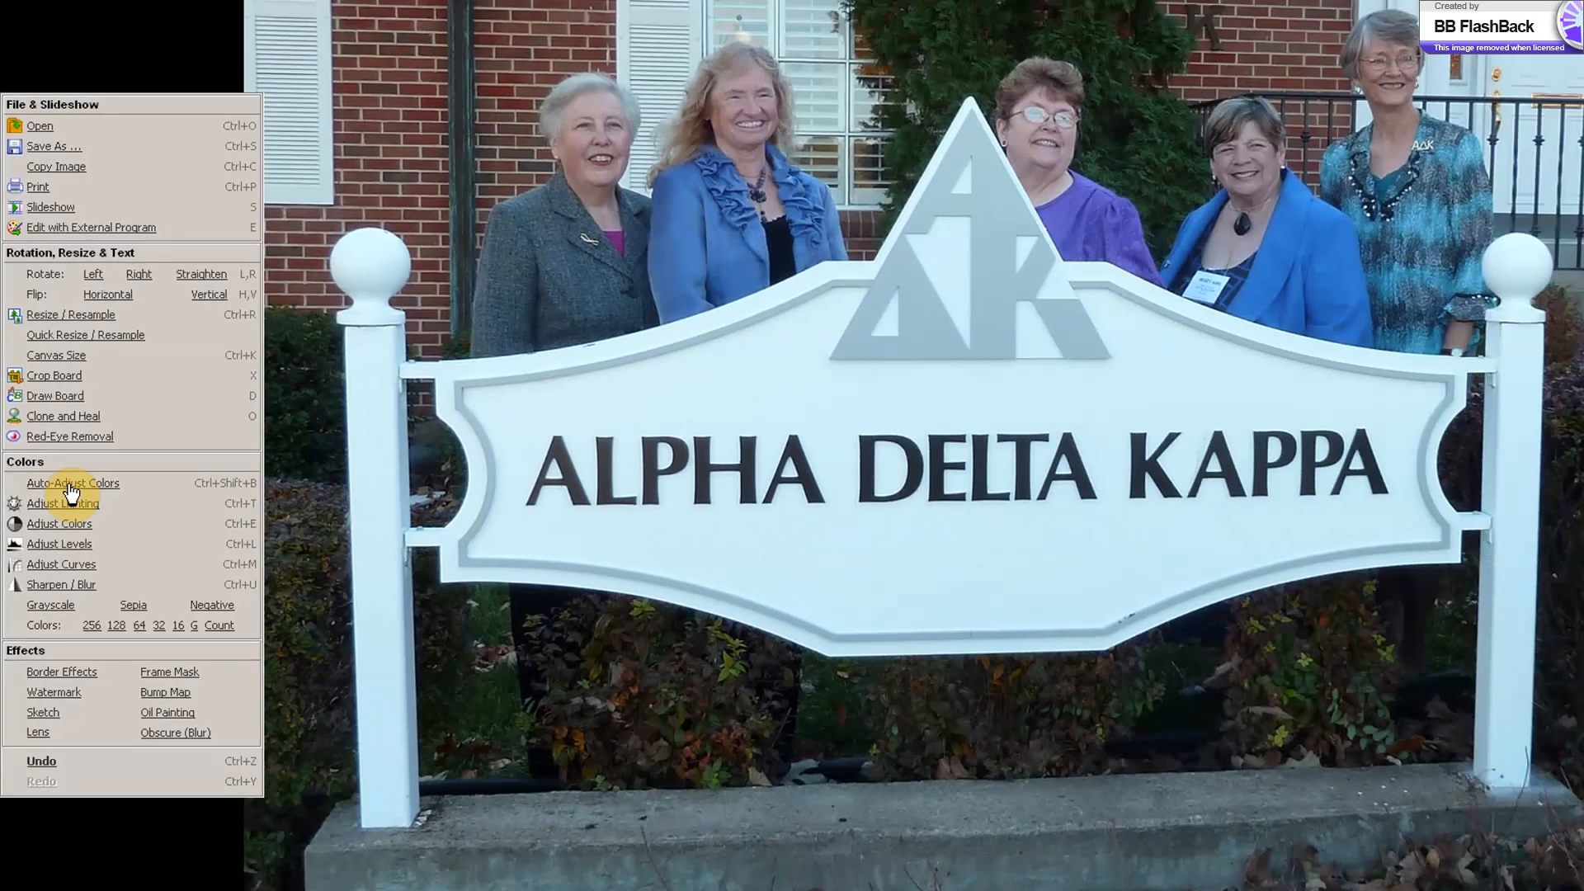
pyautogui.click(87, 493)
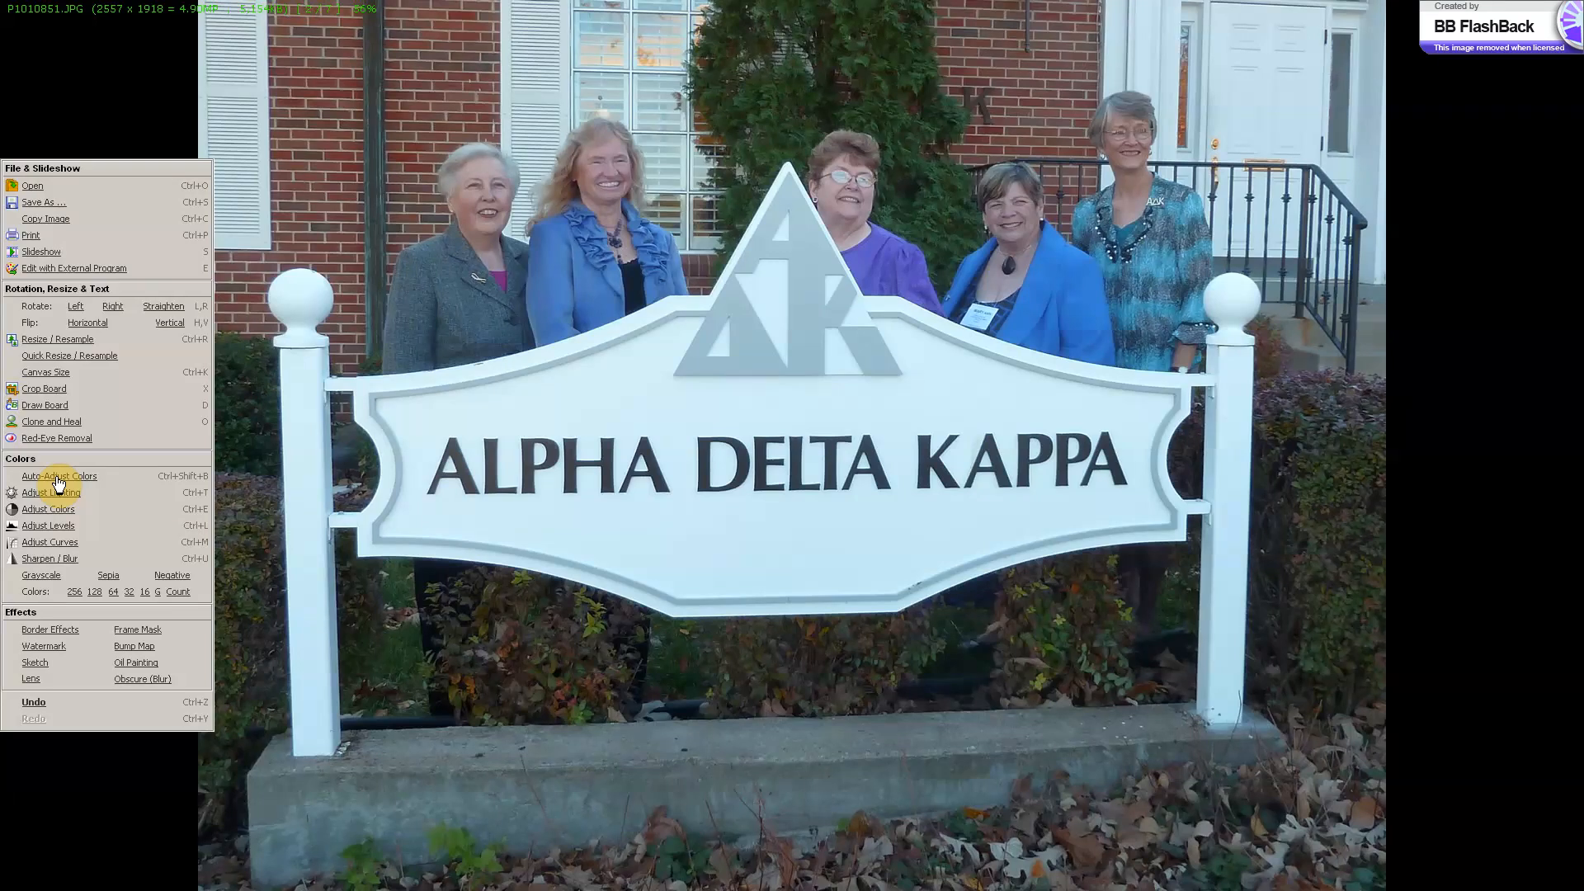
pyautogui.hotkey('ctrl', 'z')
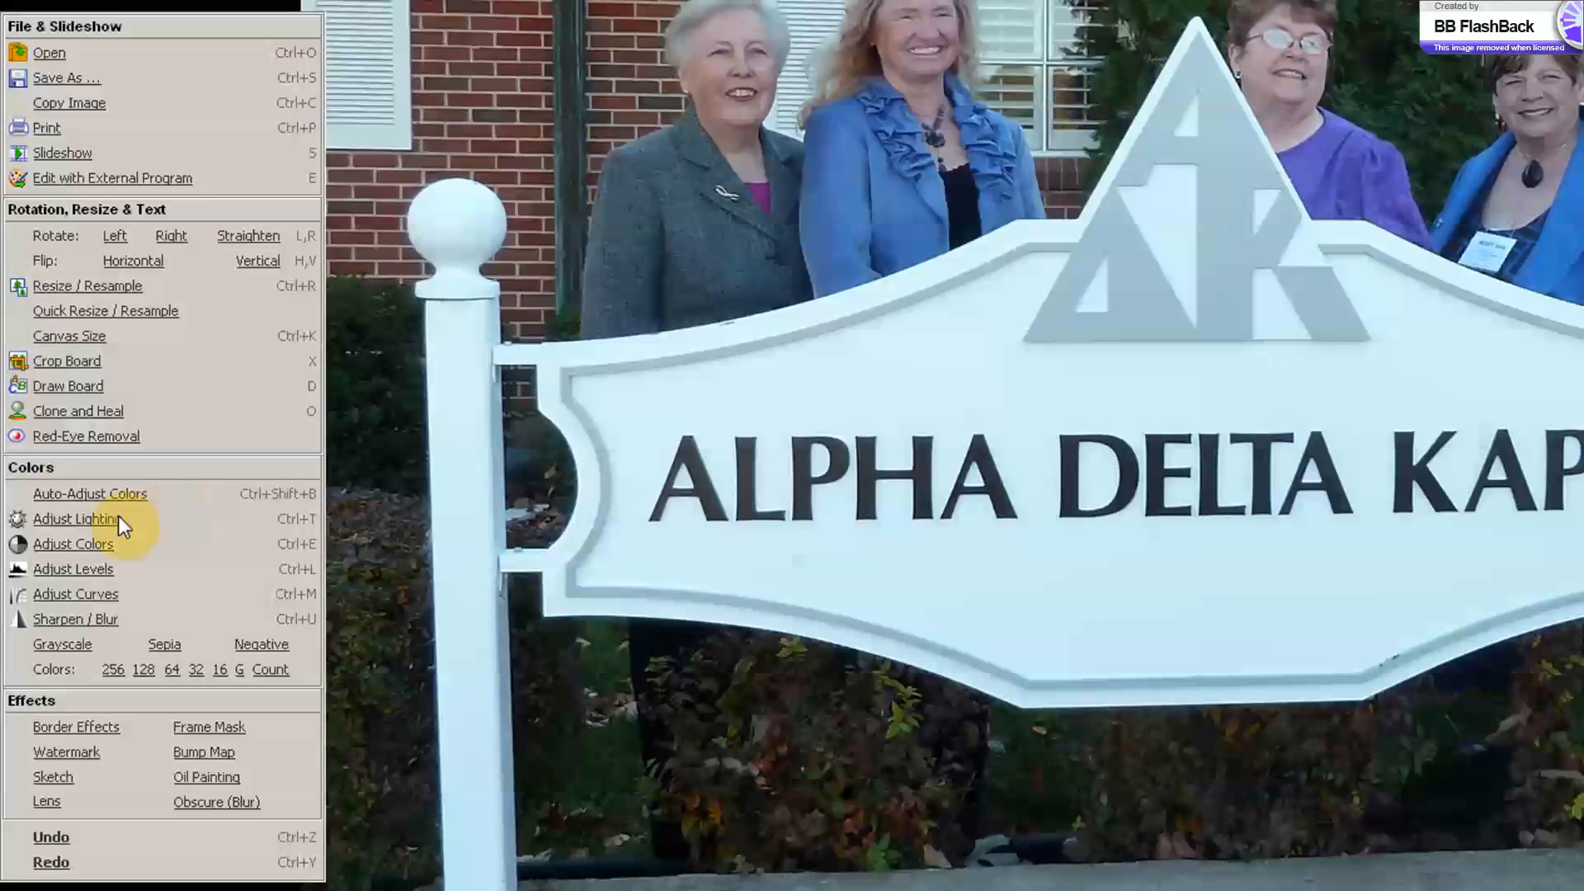
# Adjust the photo's lighting with shadows -1, highlights -3, contrast 18 and saturation 10, and apply it.
pyautogui.click(77, 520)
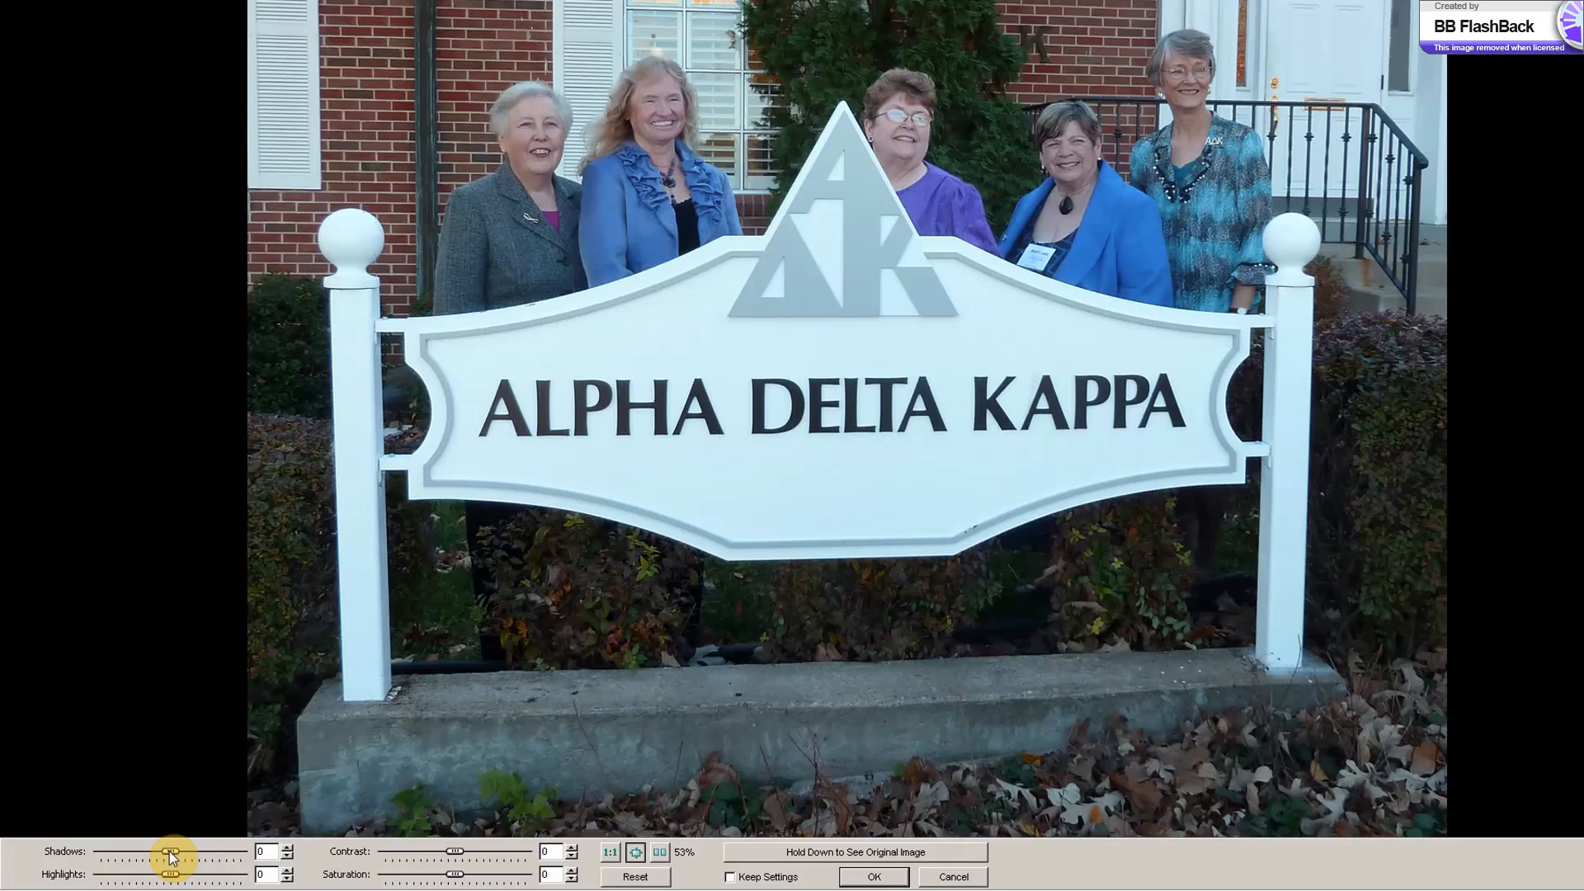
pyautogui.moveTo(170, 850); pyautogui.dragTo(93, 868)
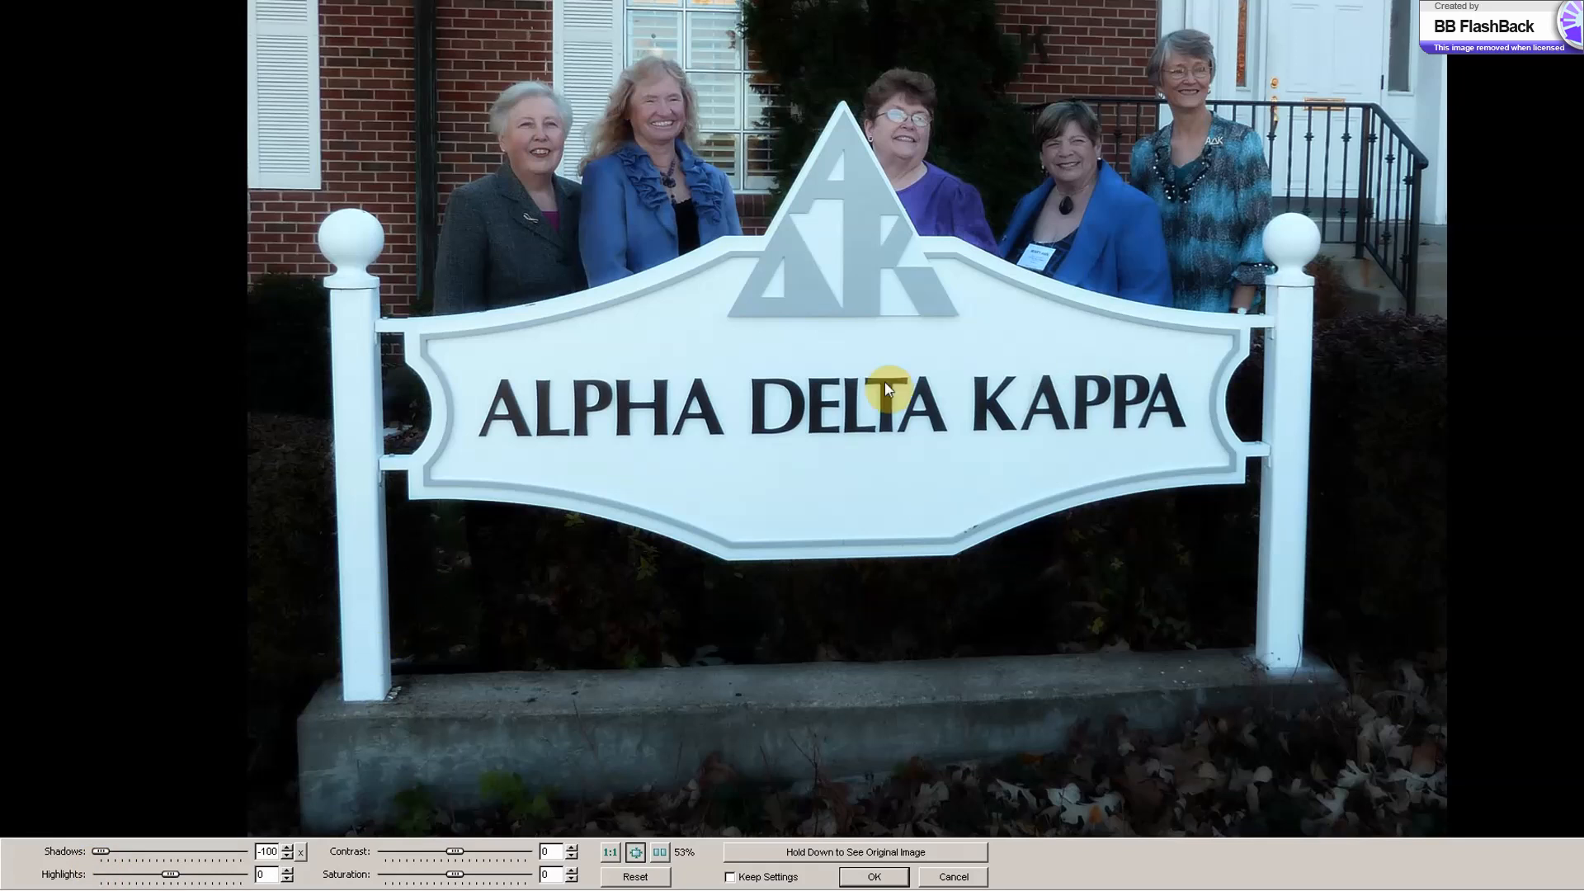
pyautogui.moveTo(101, 851)
pyautogui.mouseDown()
pyautogui.moveTo(172, 858)
pyautogui.moveTo(168, 875)
pyautogui.moveTo(101, 876)
pyautogui.mouseUp()
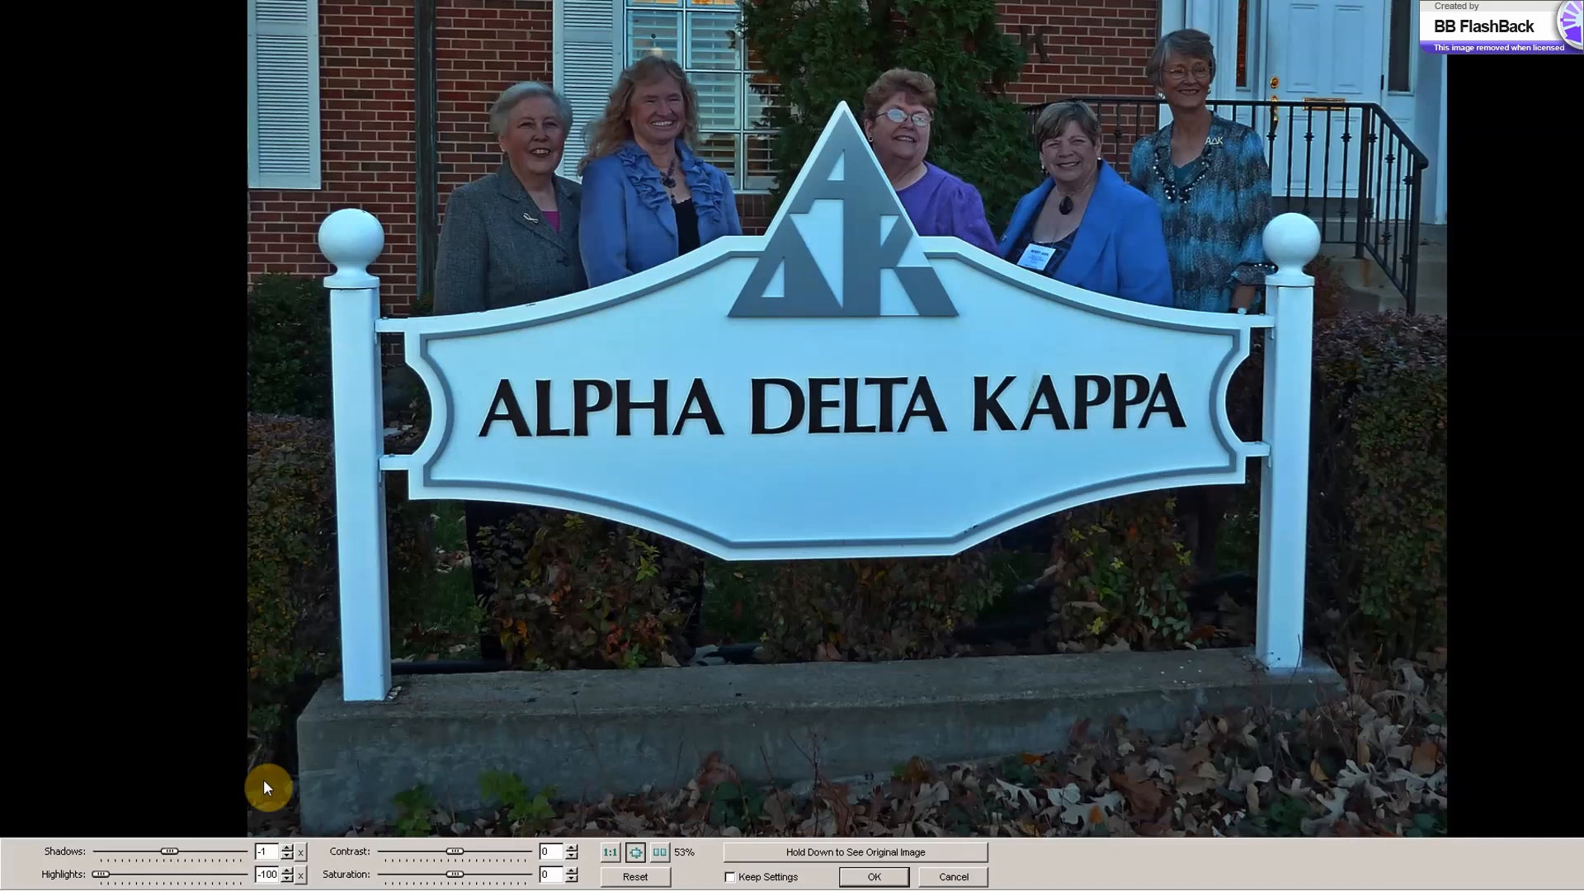
pyautogui.moveTo(100, 871); pyautogui.dragTo(130, 876)
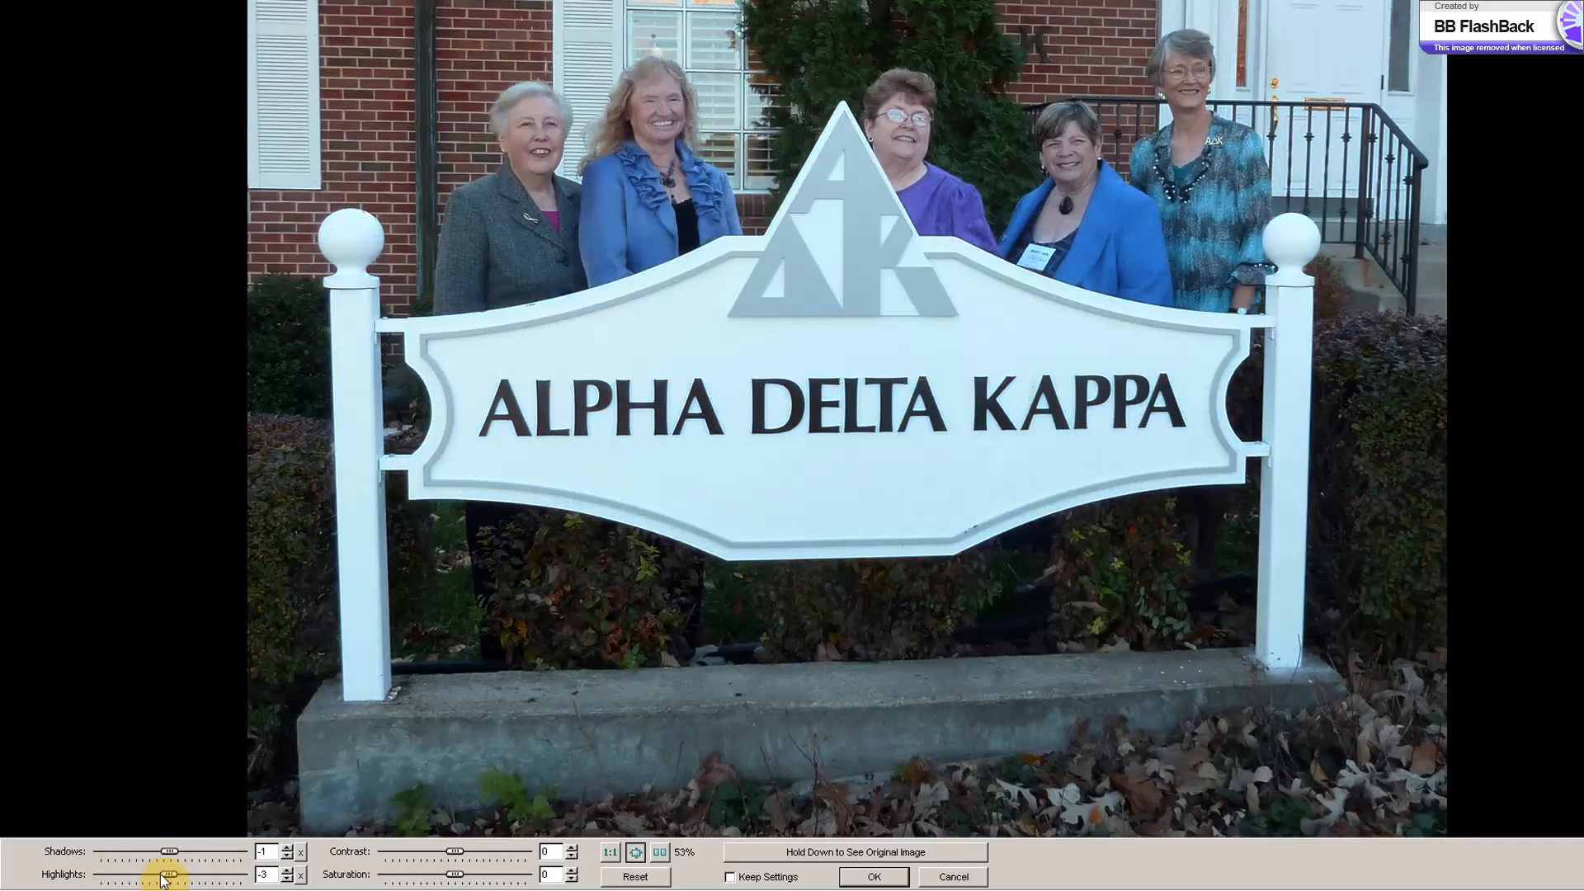
pyautogui.click(169, 875)
pyautogui.moveTo(457, 850); pyautogui.dragTo(461, 875)
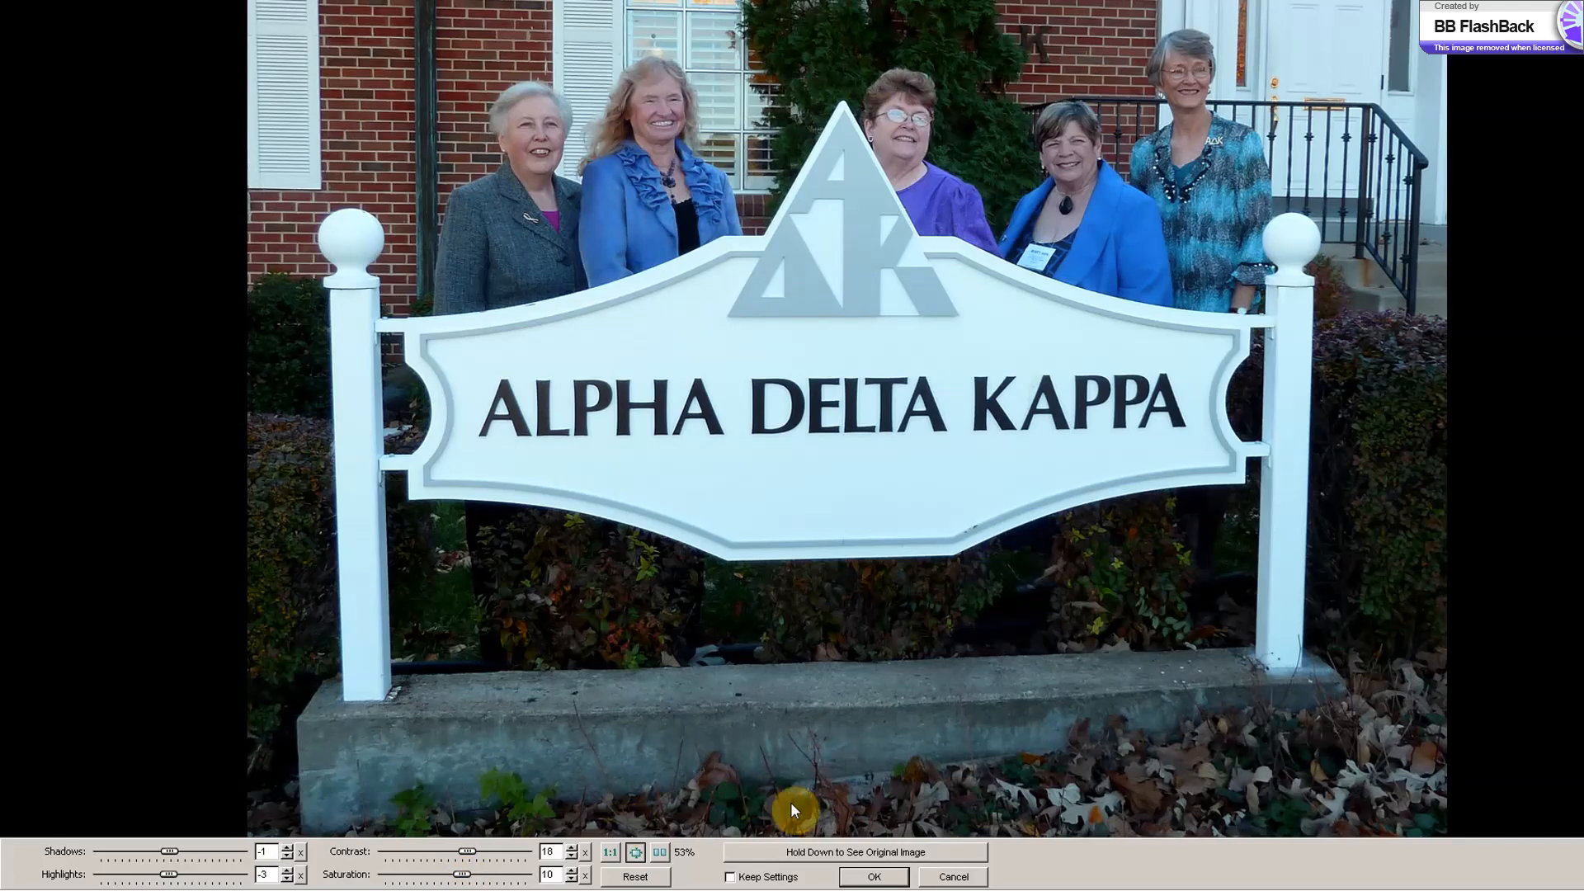
pyautogui.click(877, 876)
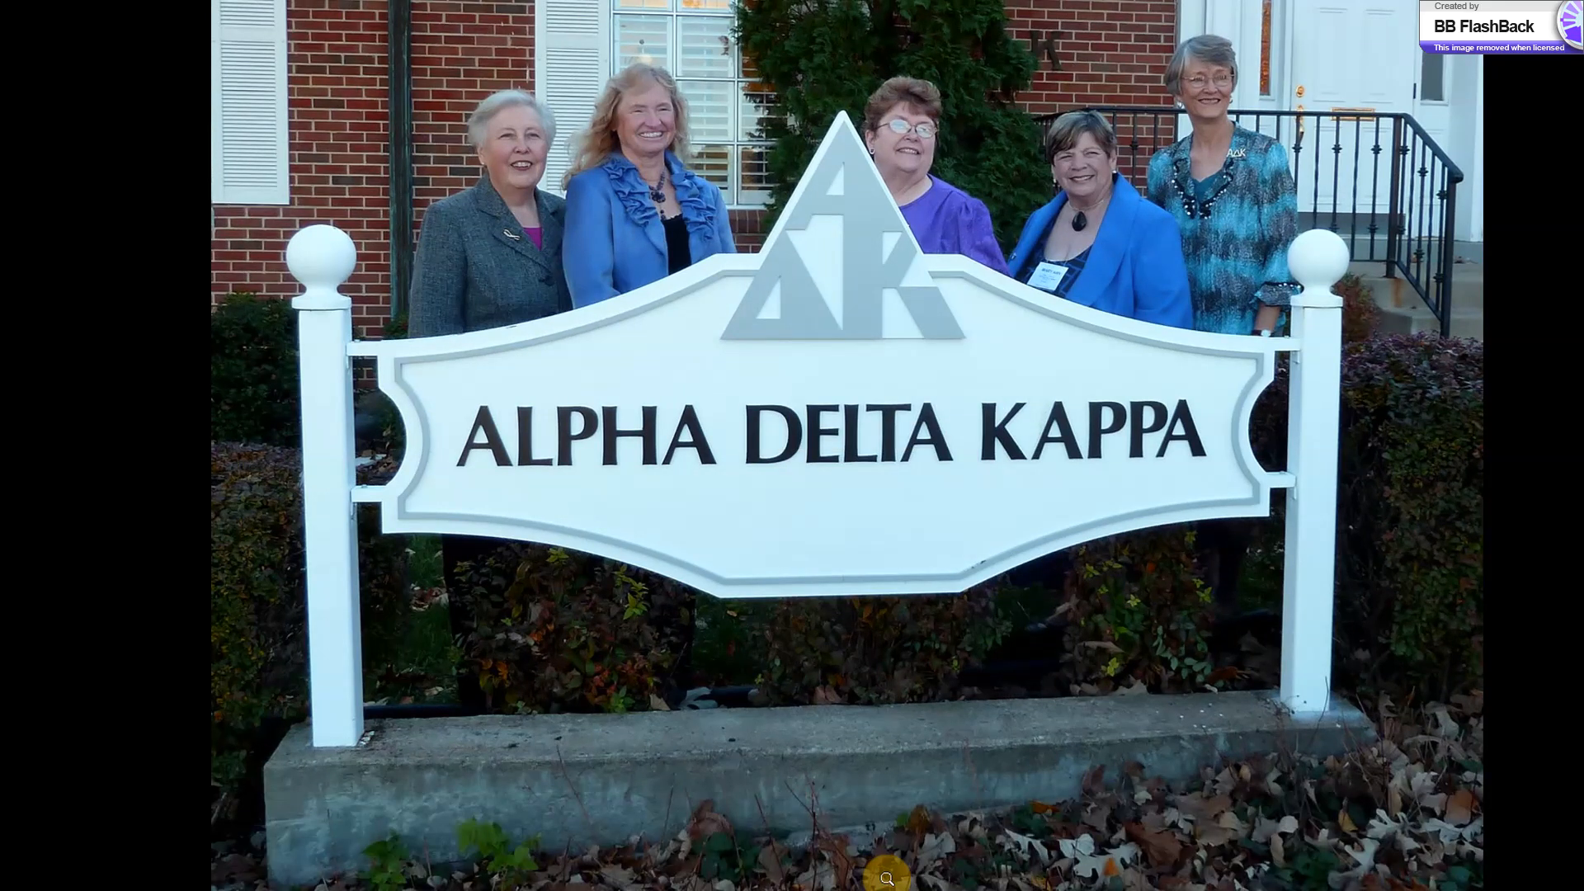
# Save the edited photo as a JPEG copy named P1010851v2.JPG in the Faststone Tutorial SKPP folder.
pyautogui.moveTo(4, 224)
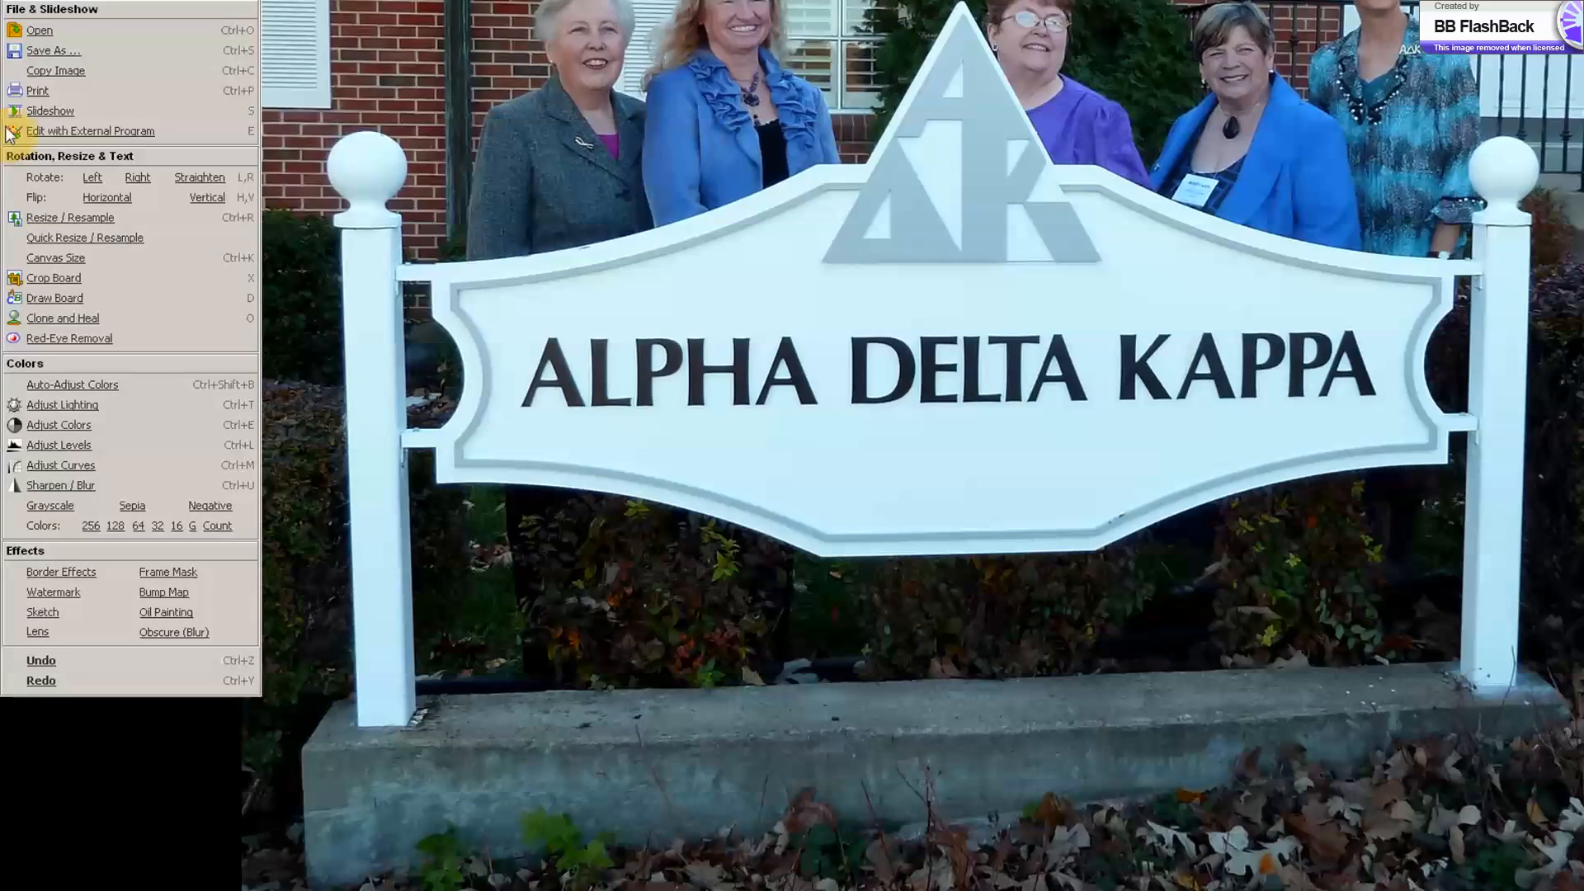
pyautogui.click(41, 54)
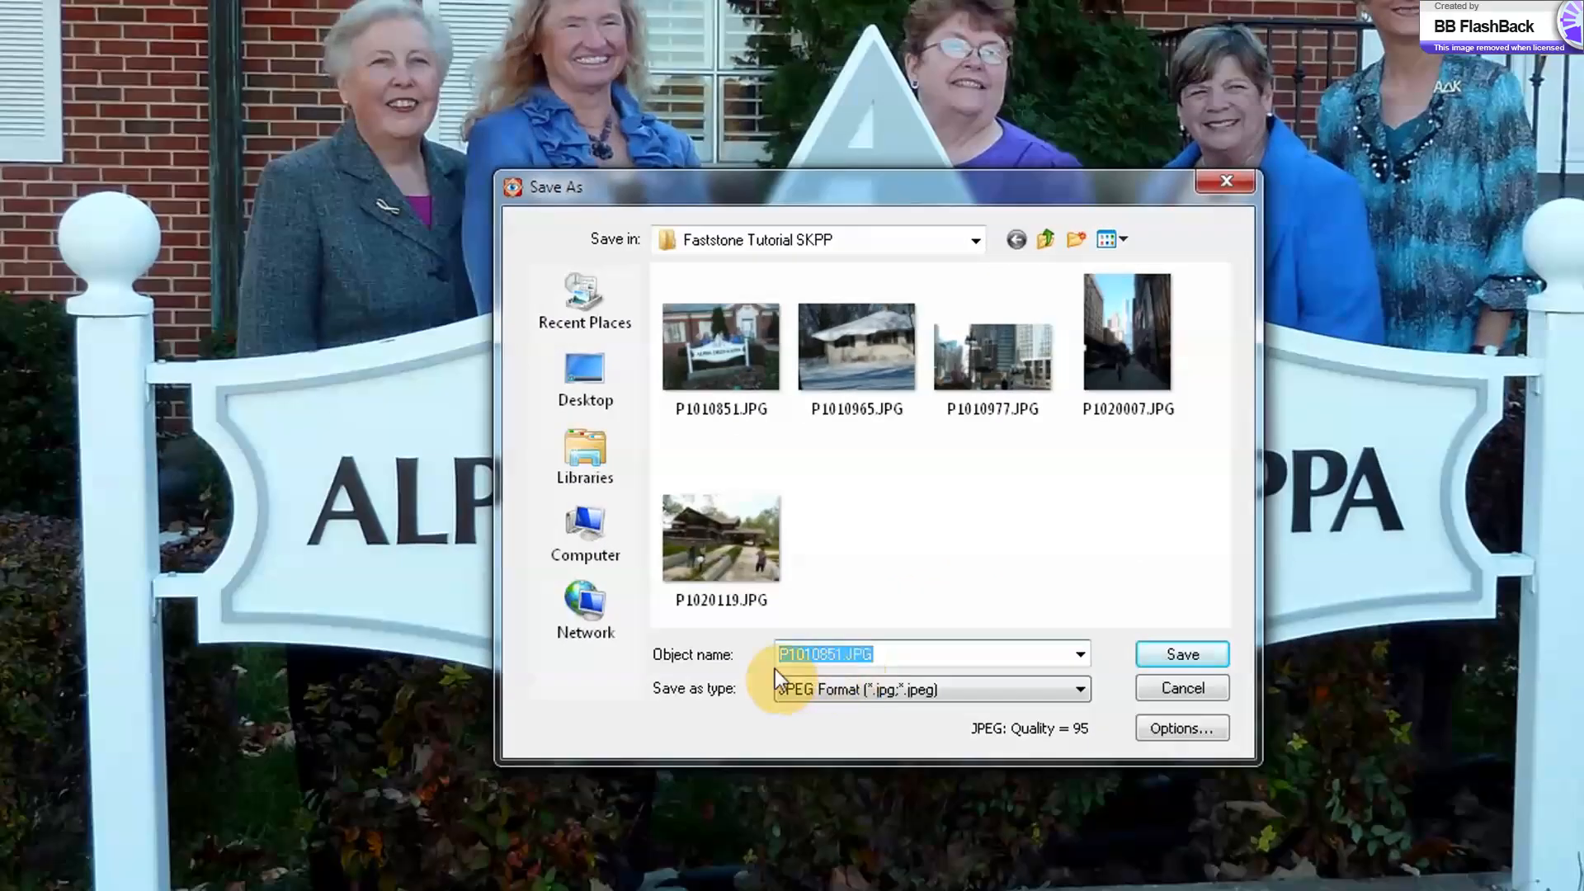
pyautogui.click(908, 652)
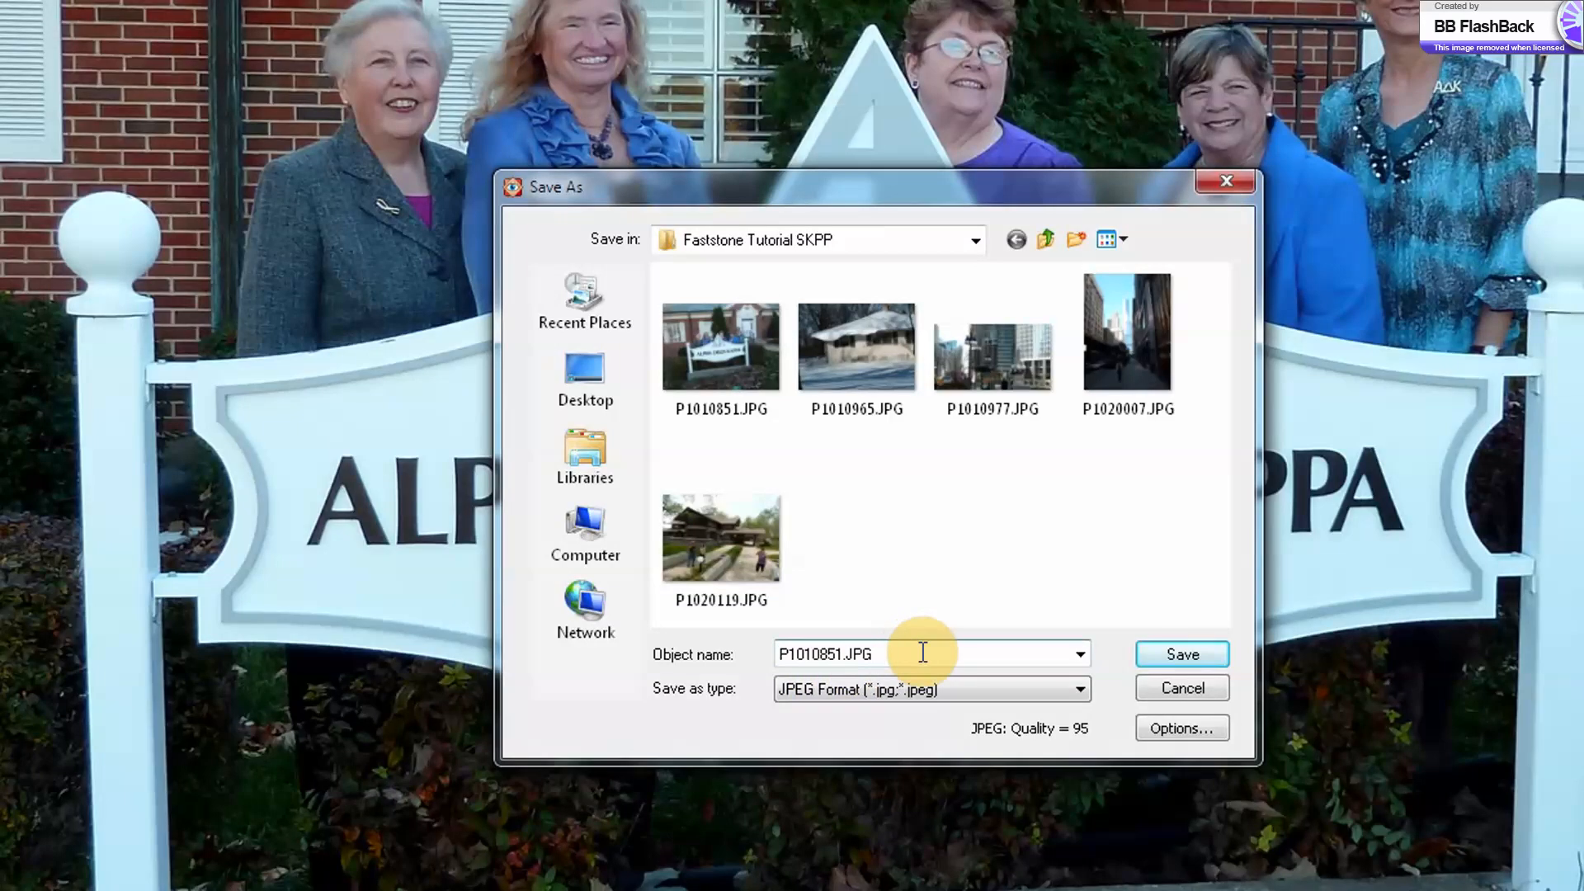
pyautogui.press('Left')
pyautogui.press('Left')
pyautogui.press('Left')
pyautogui.press('Left')
pyautogui.write('v2')
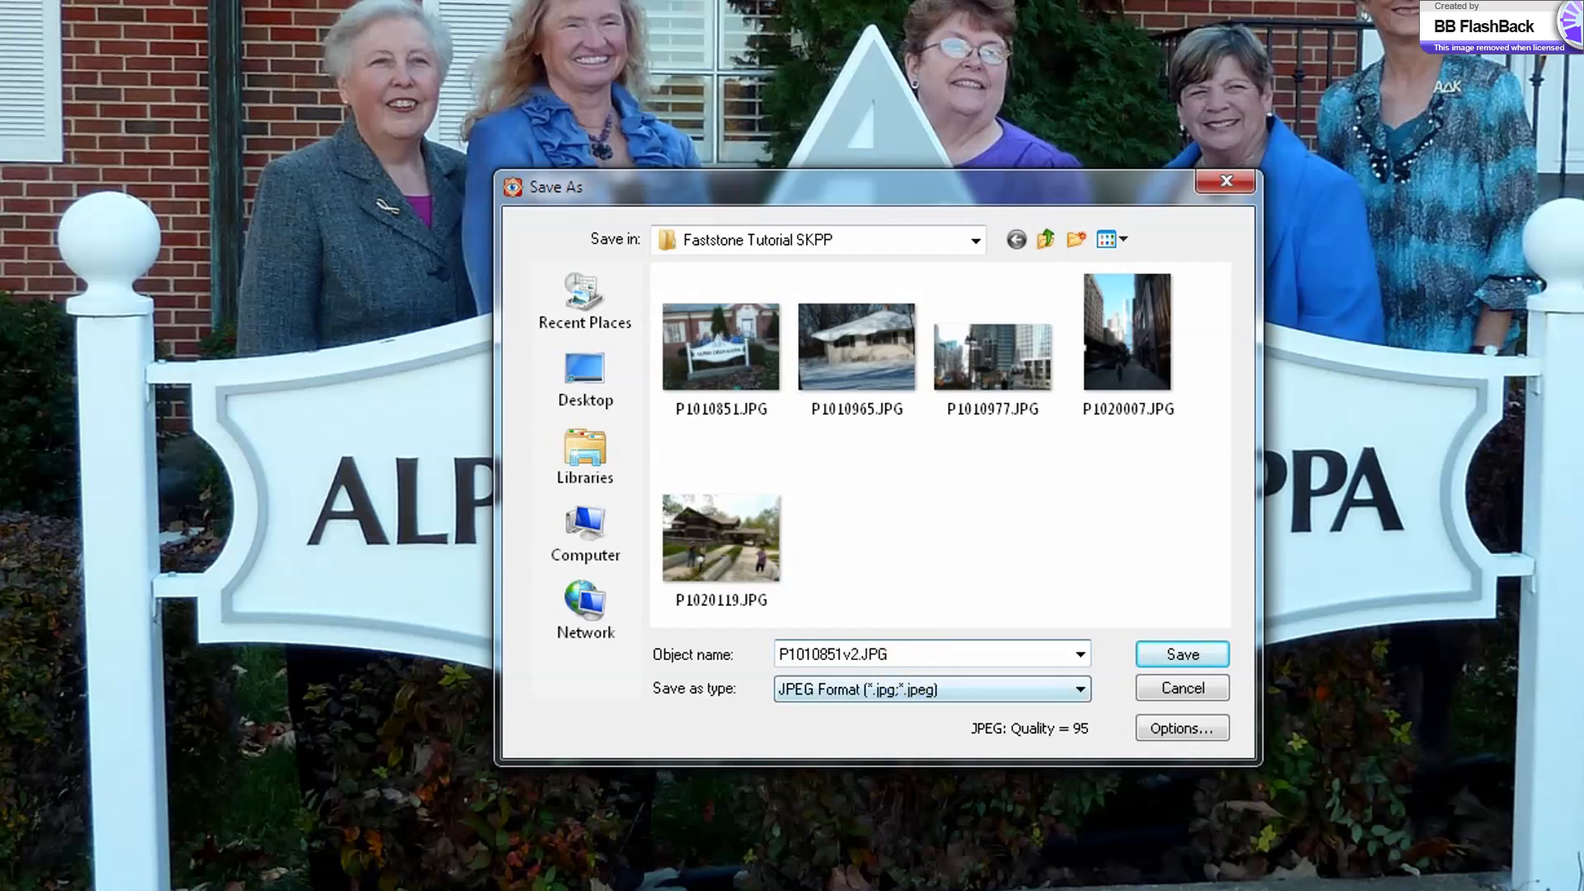
pyautogui.click(1180, 654)
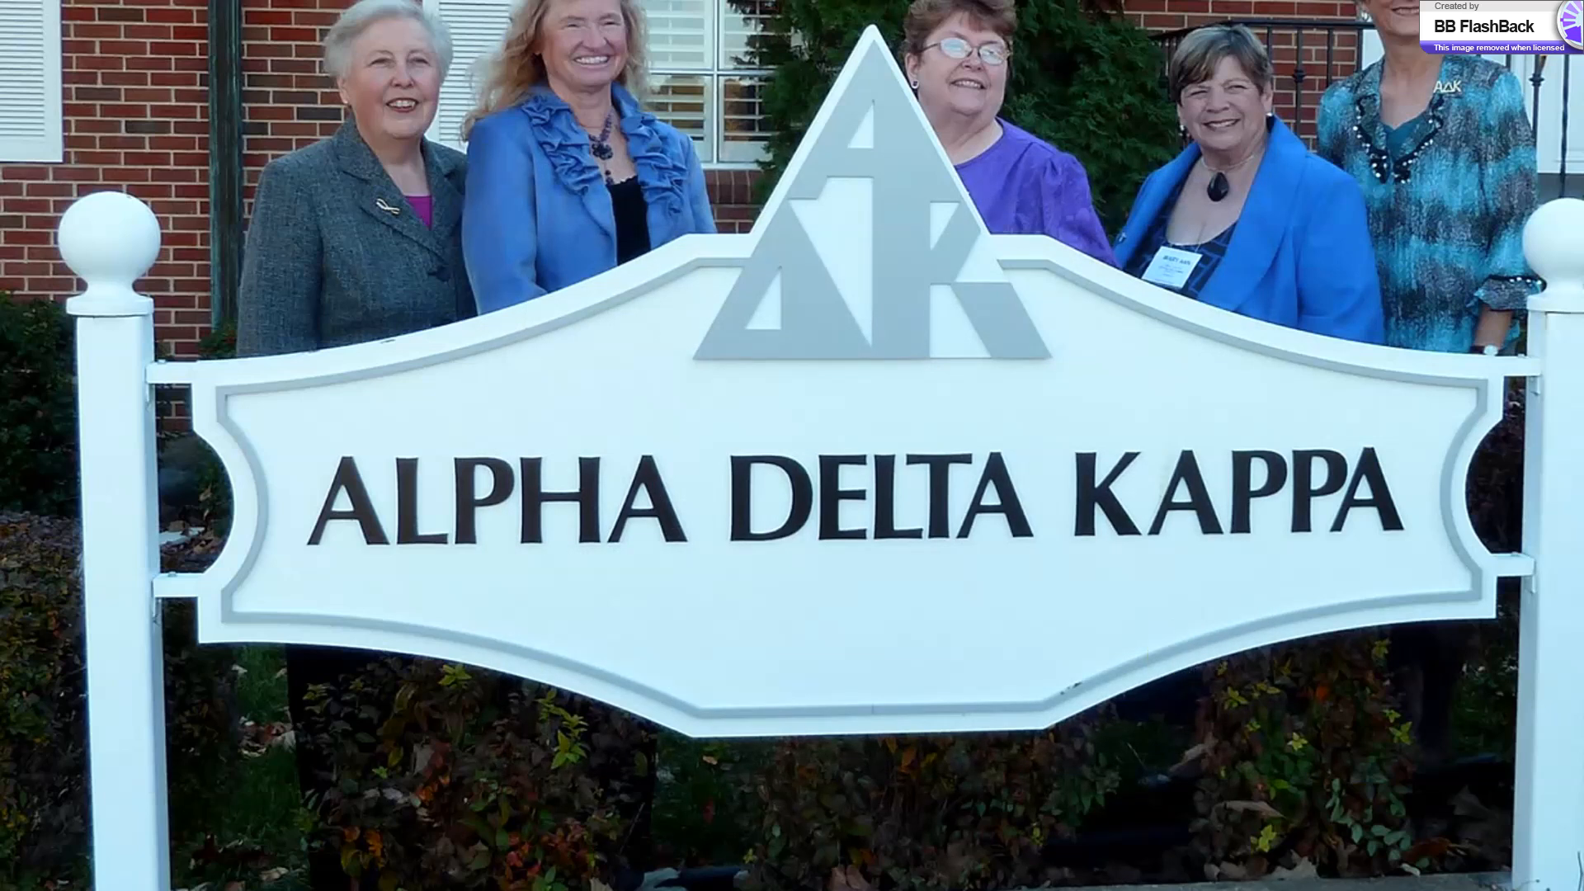
# Return to the thumbnails, open the street photo P1020007.JPG full screen and apply the automatic color adjustment.
pyautogui.press('Escape')
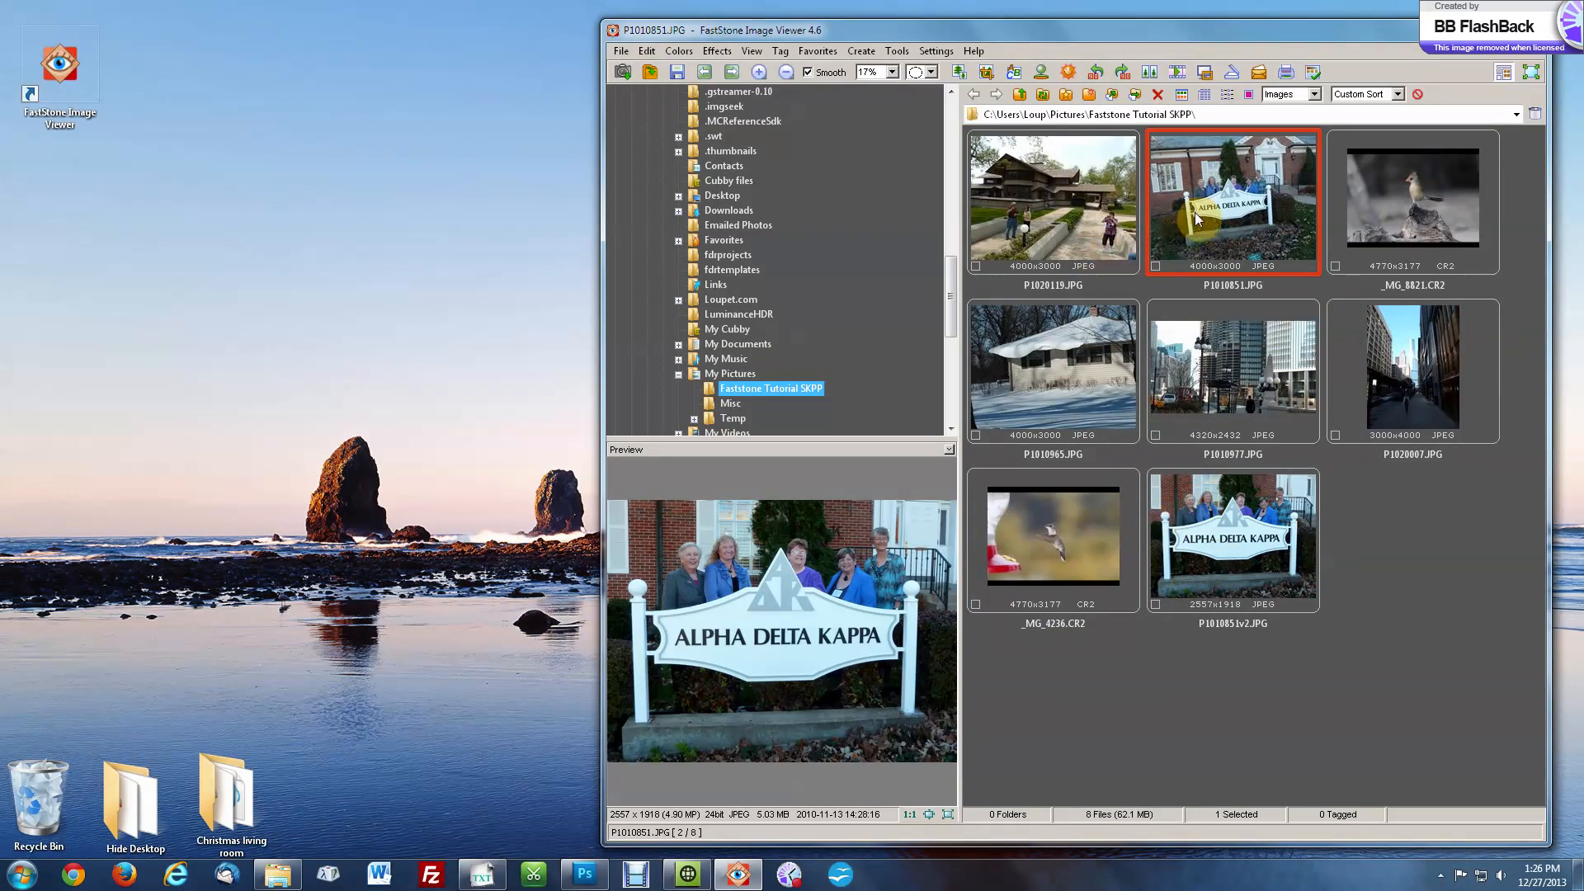
pyautogui.click(1425, 378)
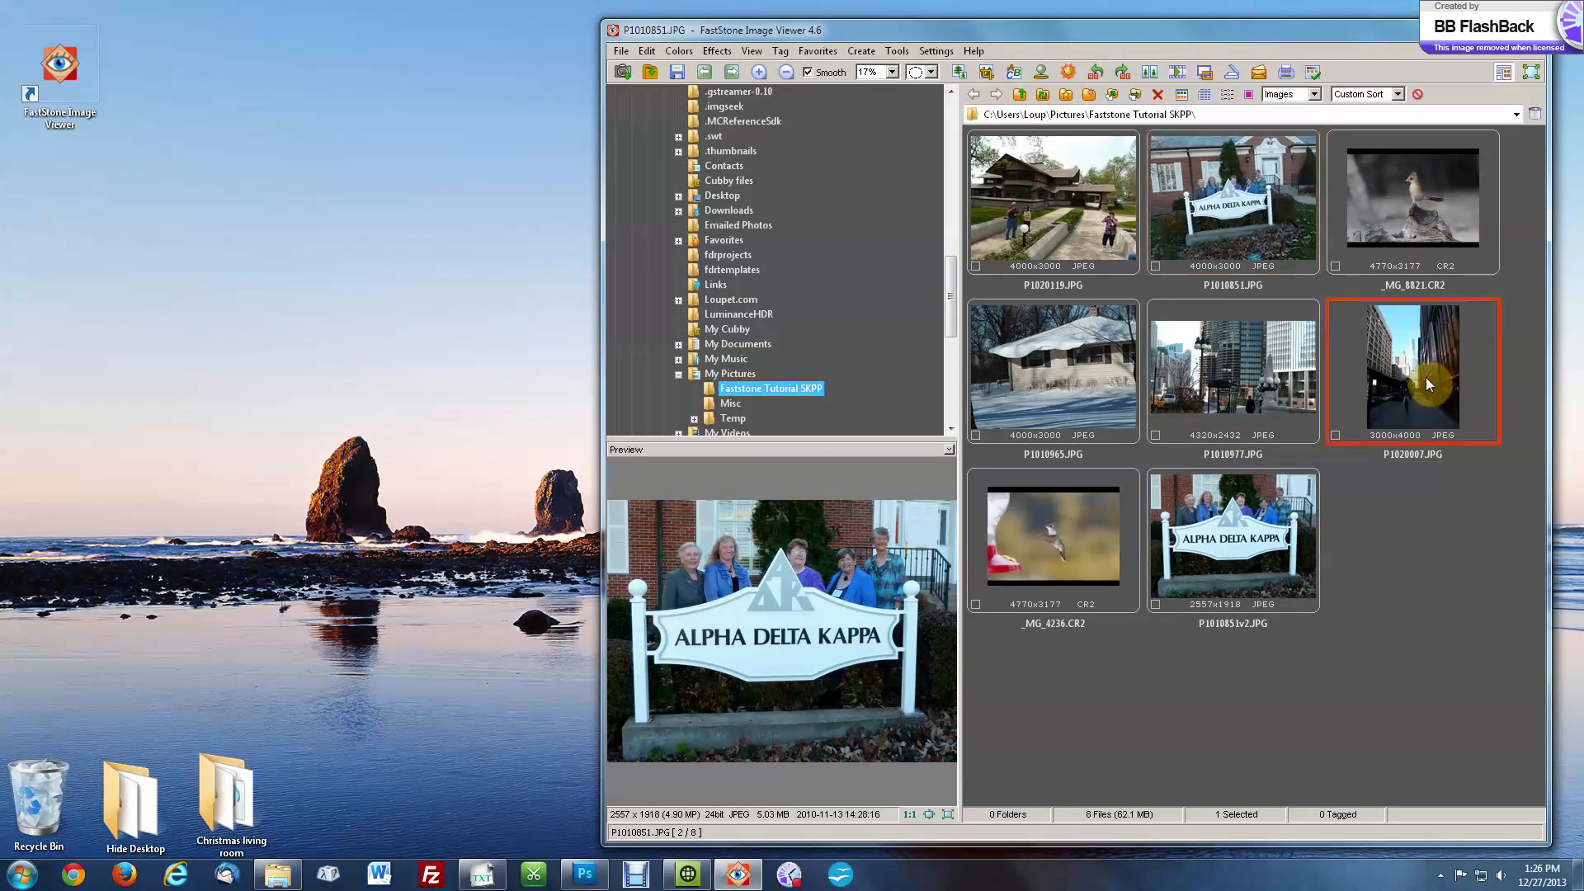
pyautogui.doubleClick(1421, 384)
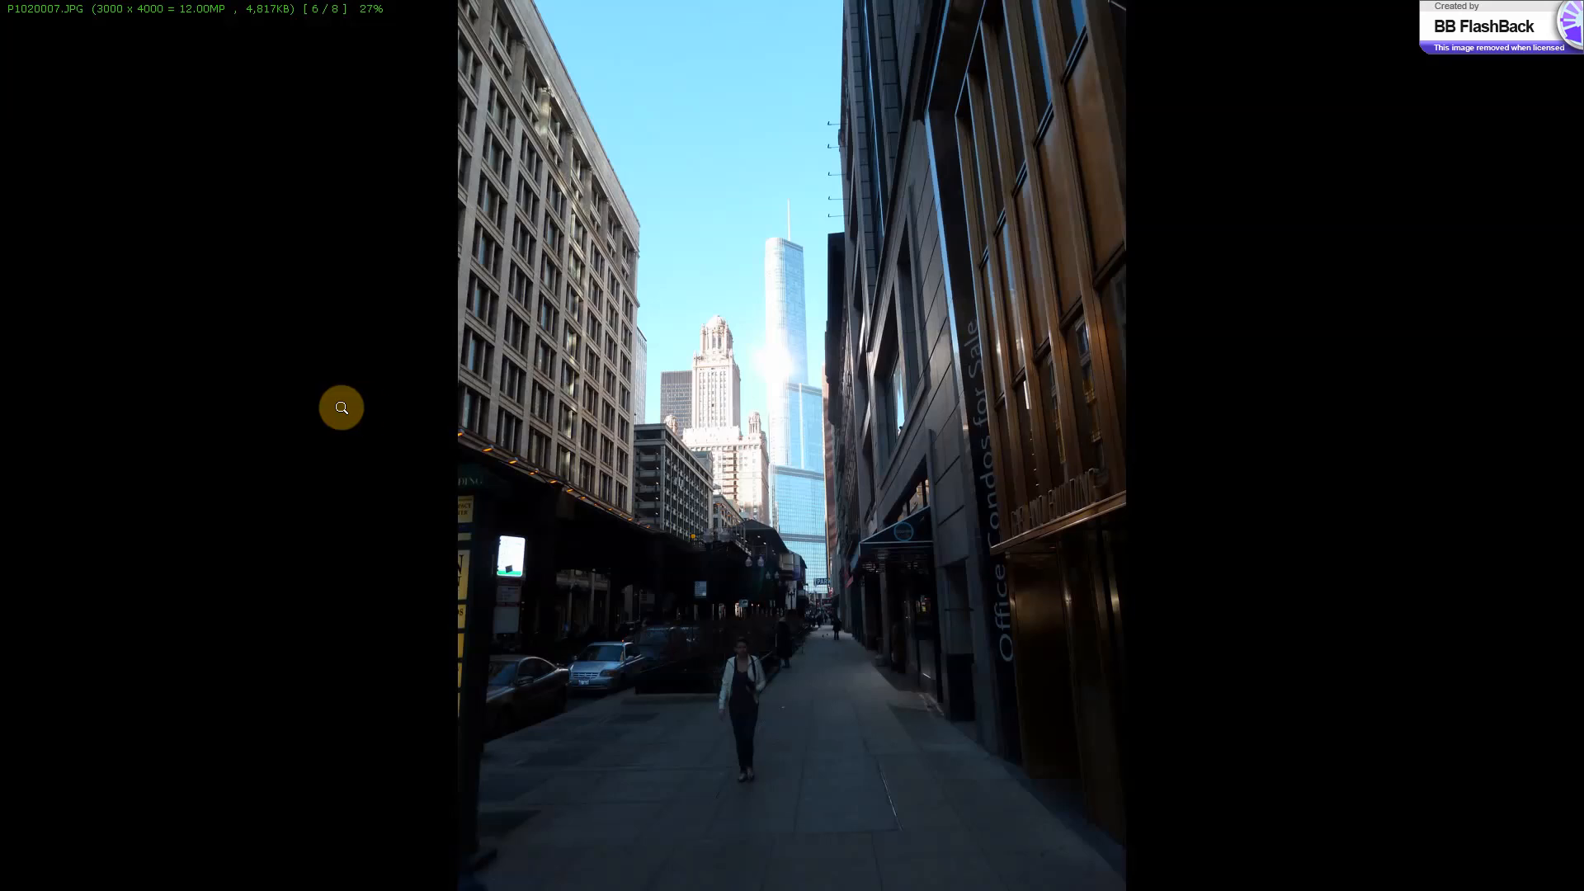
pyautogui.moveTo(202, 432)
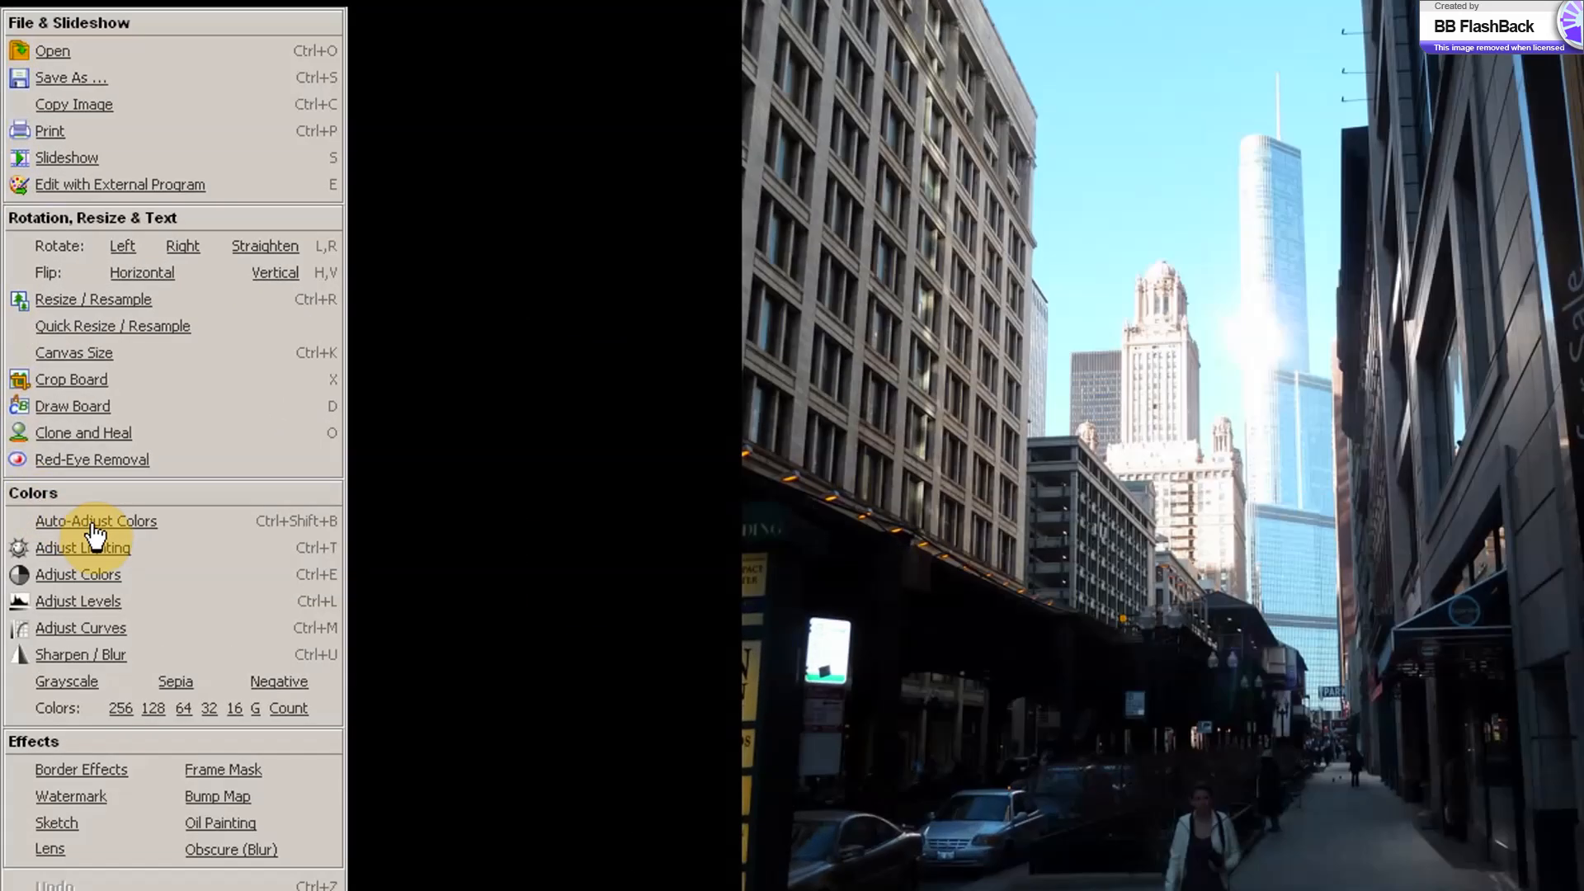
pyautogui.click(93, 523)
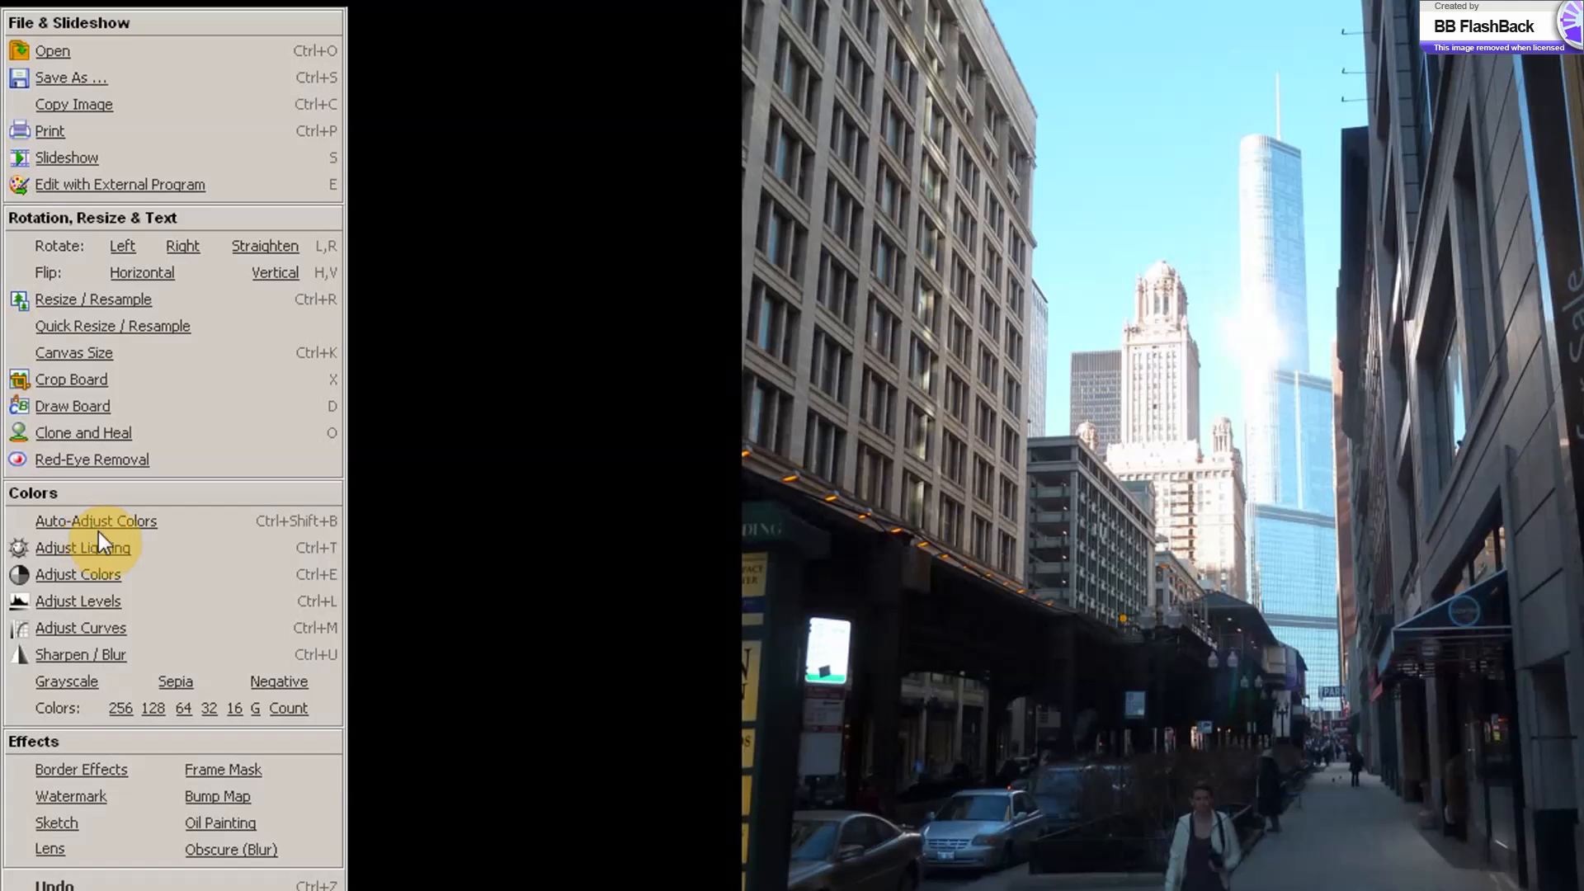
# Adjust the street photo's lighting with shadows 37, highlights -34, contrast 10 and saturation 16.
pyautogui.click(101, 553)
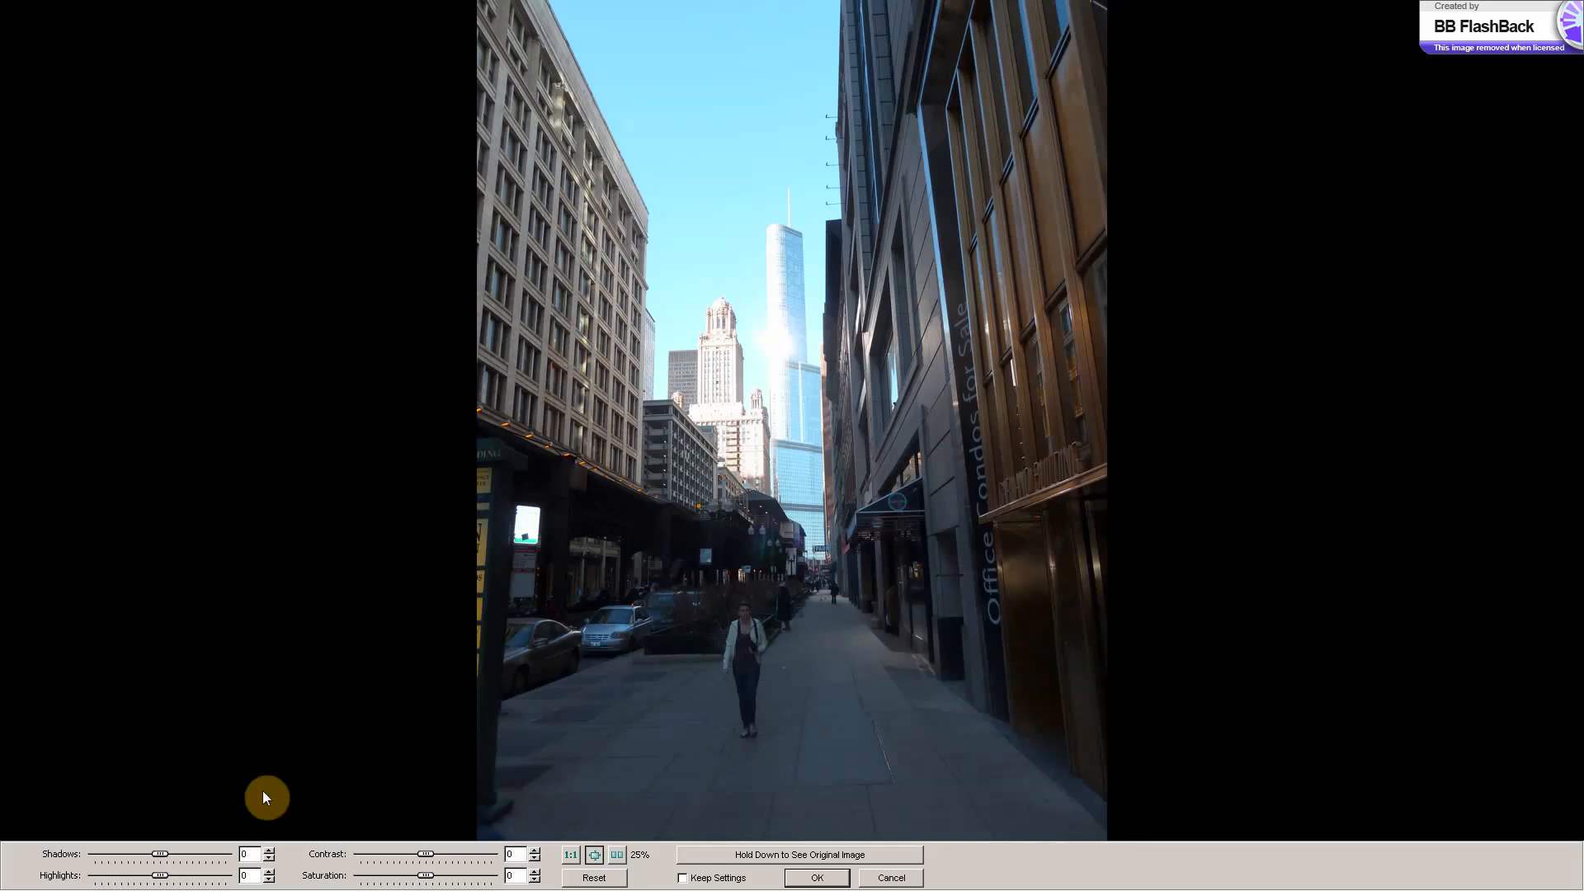
pyautogui.moveTo(158, 854); pyautogui.dragTo(181, 858)
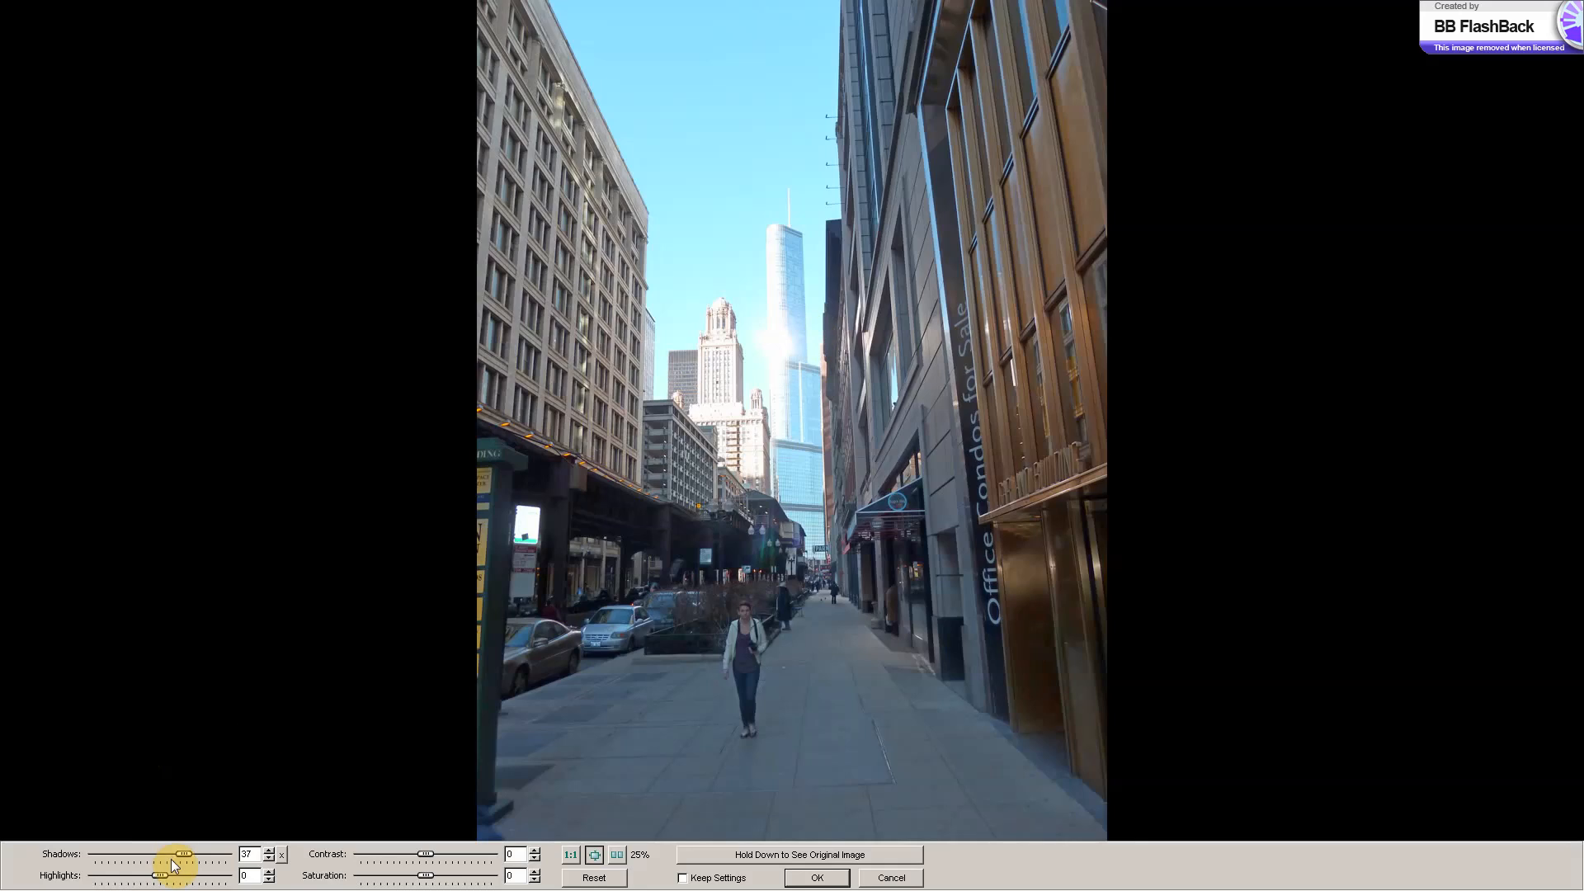
pyautogui.moveTo(160, 875); pyautogui.dragTo(140, 878)
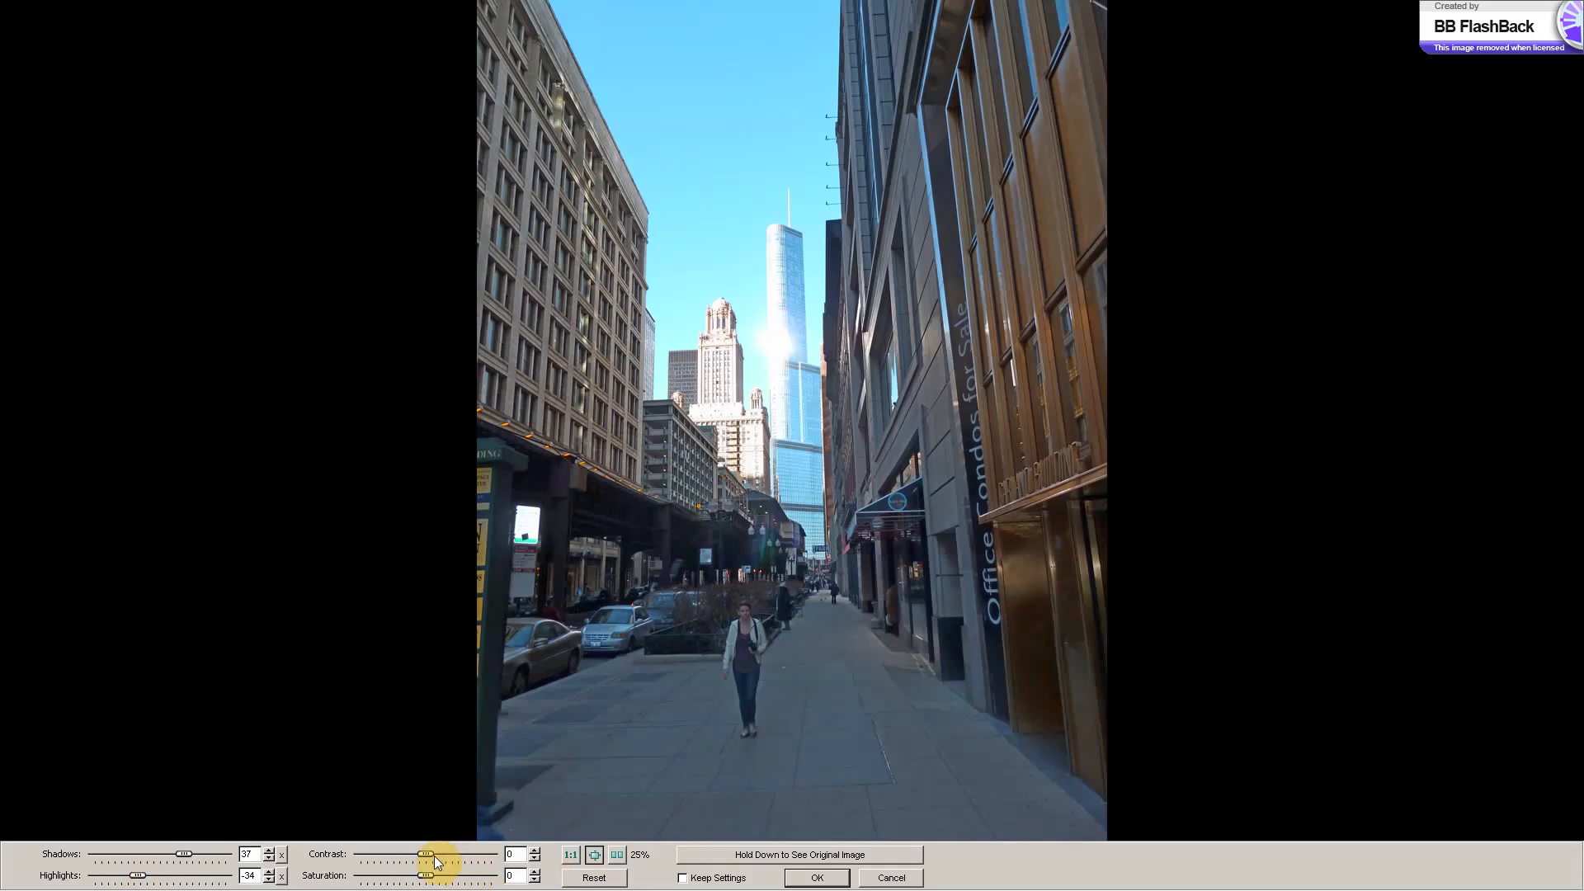
pyautogui.moveTo(428, 859); pyautogui.dragTo(429, 858)
pyautogui.moveTo(425, 876); pyautogui.dragTo(438, 870)
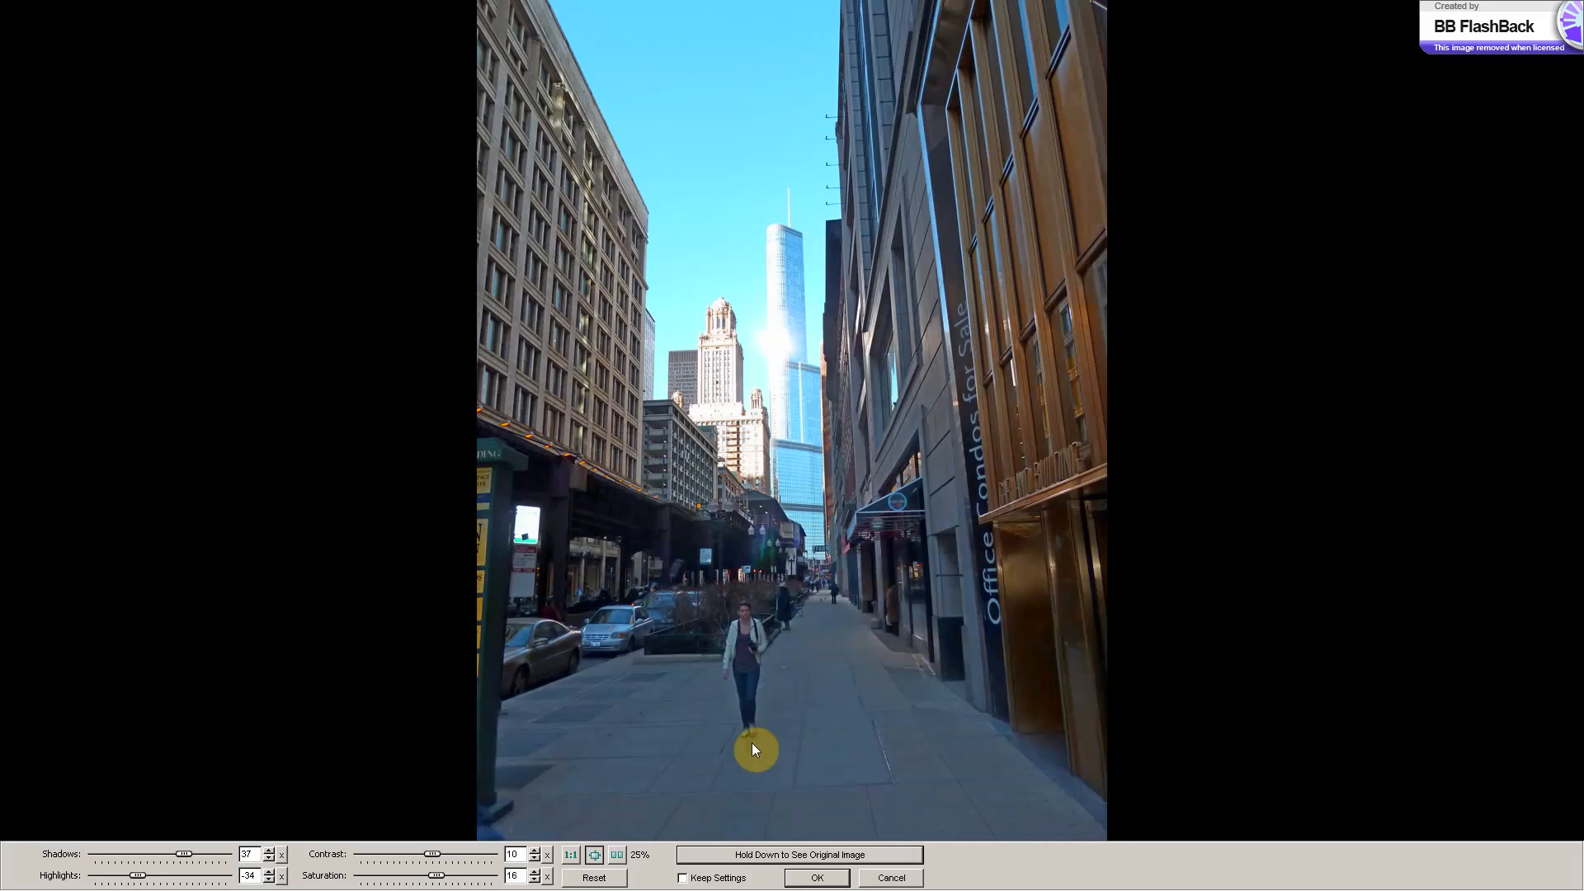
# Compare the lighting preview with the original image several times and apply the lighting adjustment.
pyautogui.click(789, 856)
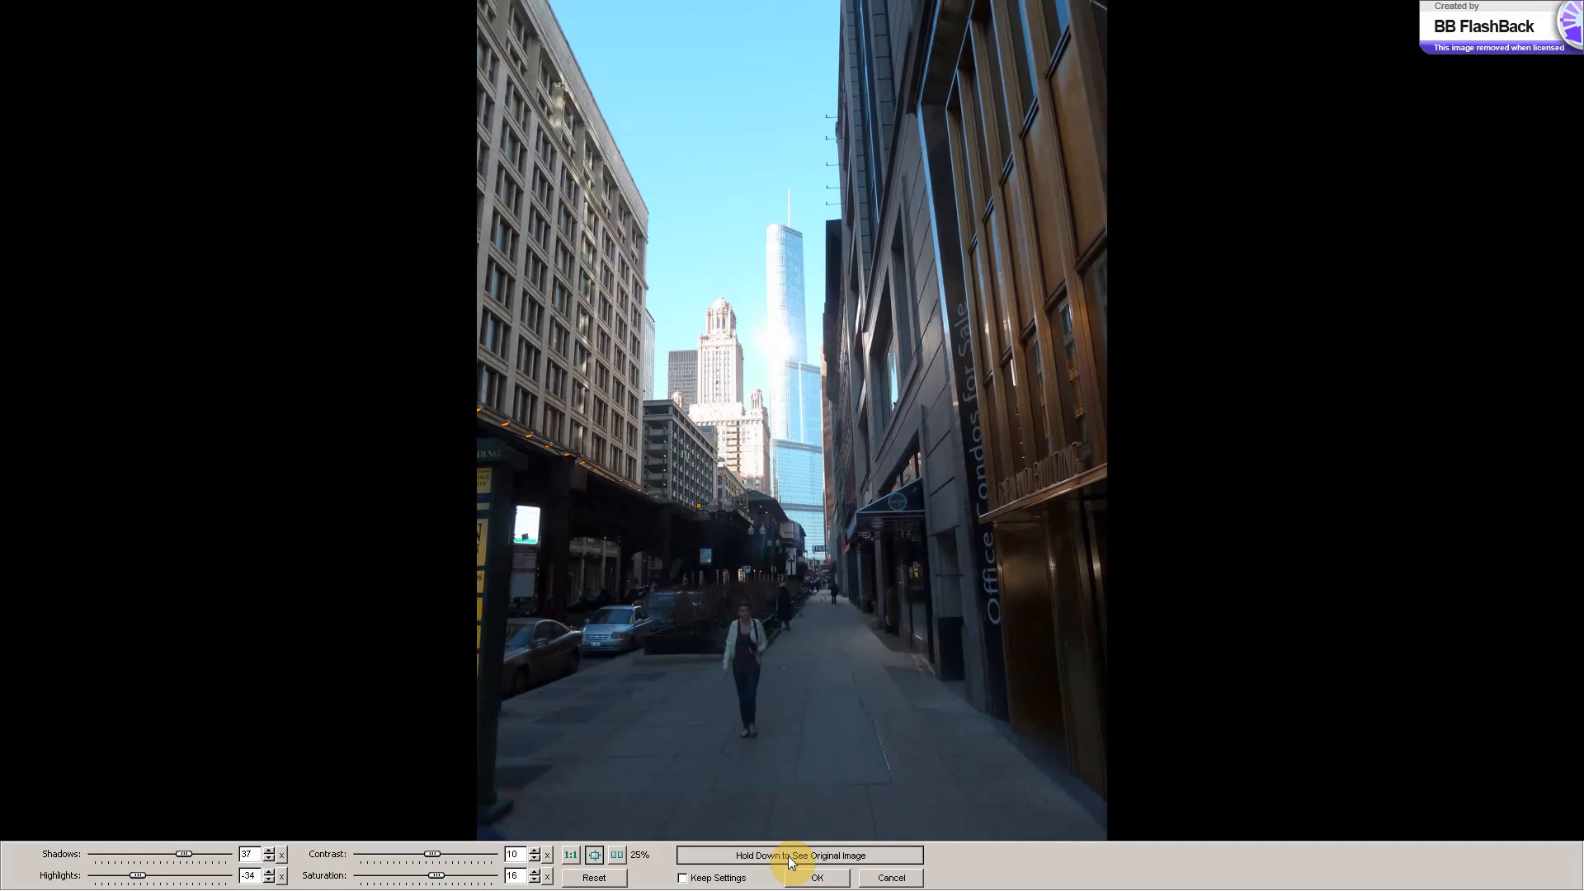
pyautogui.moveTo(789, 855); pyautogui.dragTo(789, 855)
pyautogui.click(788, 855)
pyautogui.click(789, 854)
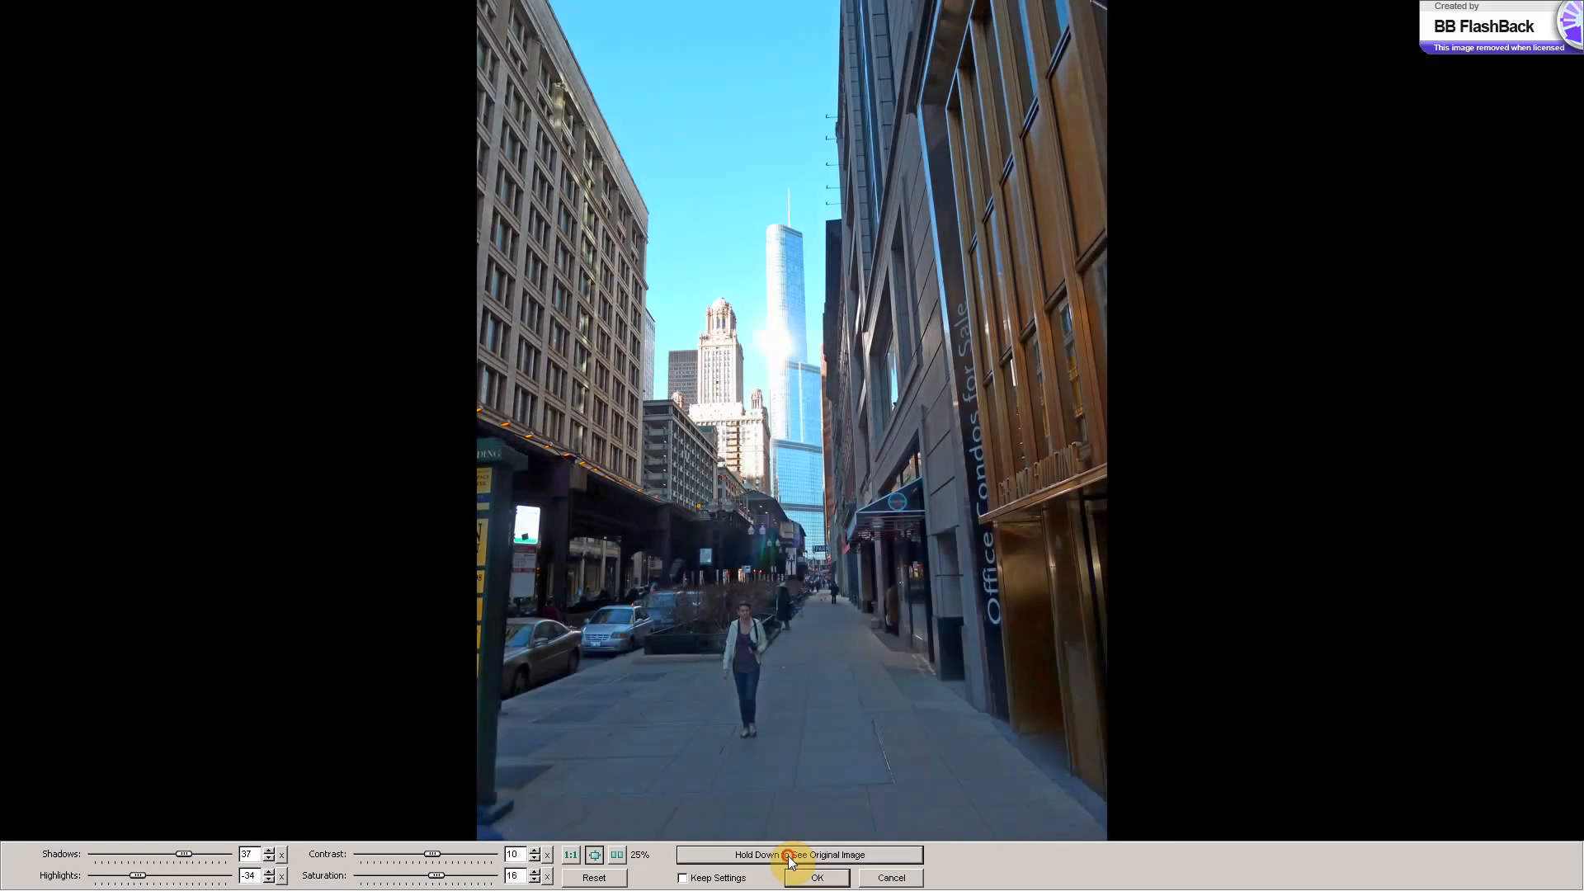
pyautogui.click(789, 855)
pyautogui.moveTo(789, 860); pyautogui.dragTo(788, 859)
pyautogui.click(812, 876)
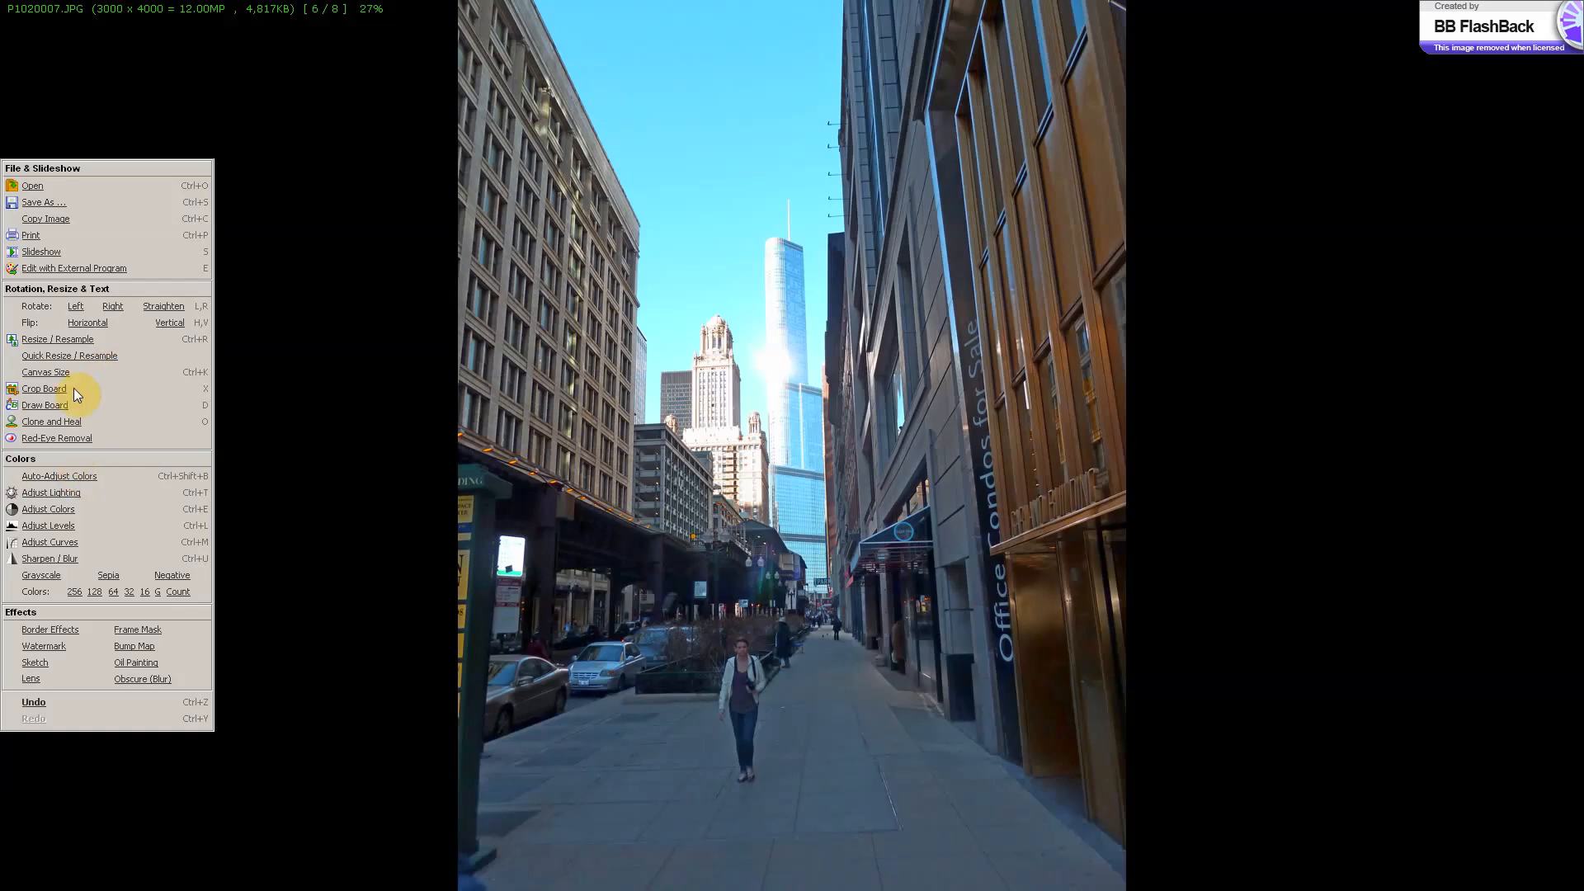
# Save the adjusted street photo as a JPEG copy named P1020007v2.JPG in the same folder.
pyautogui.click(41, 203)
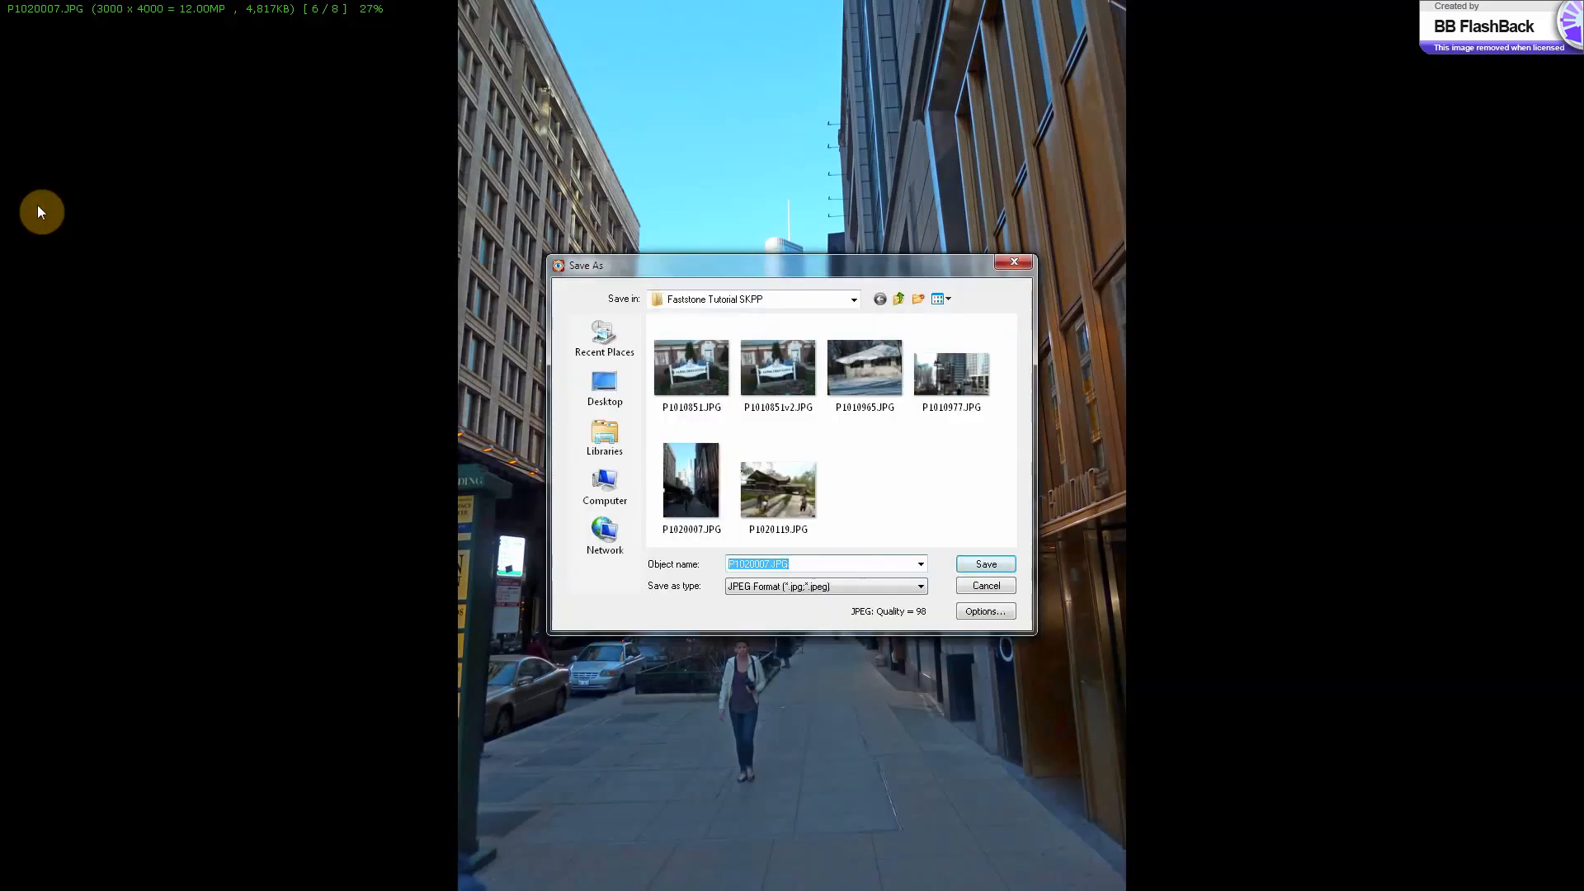
pyautogui.click(789, 562)
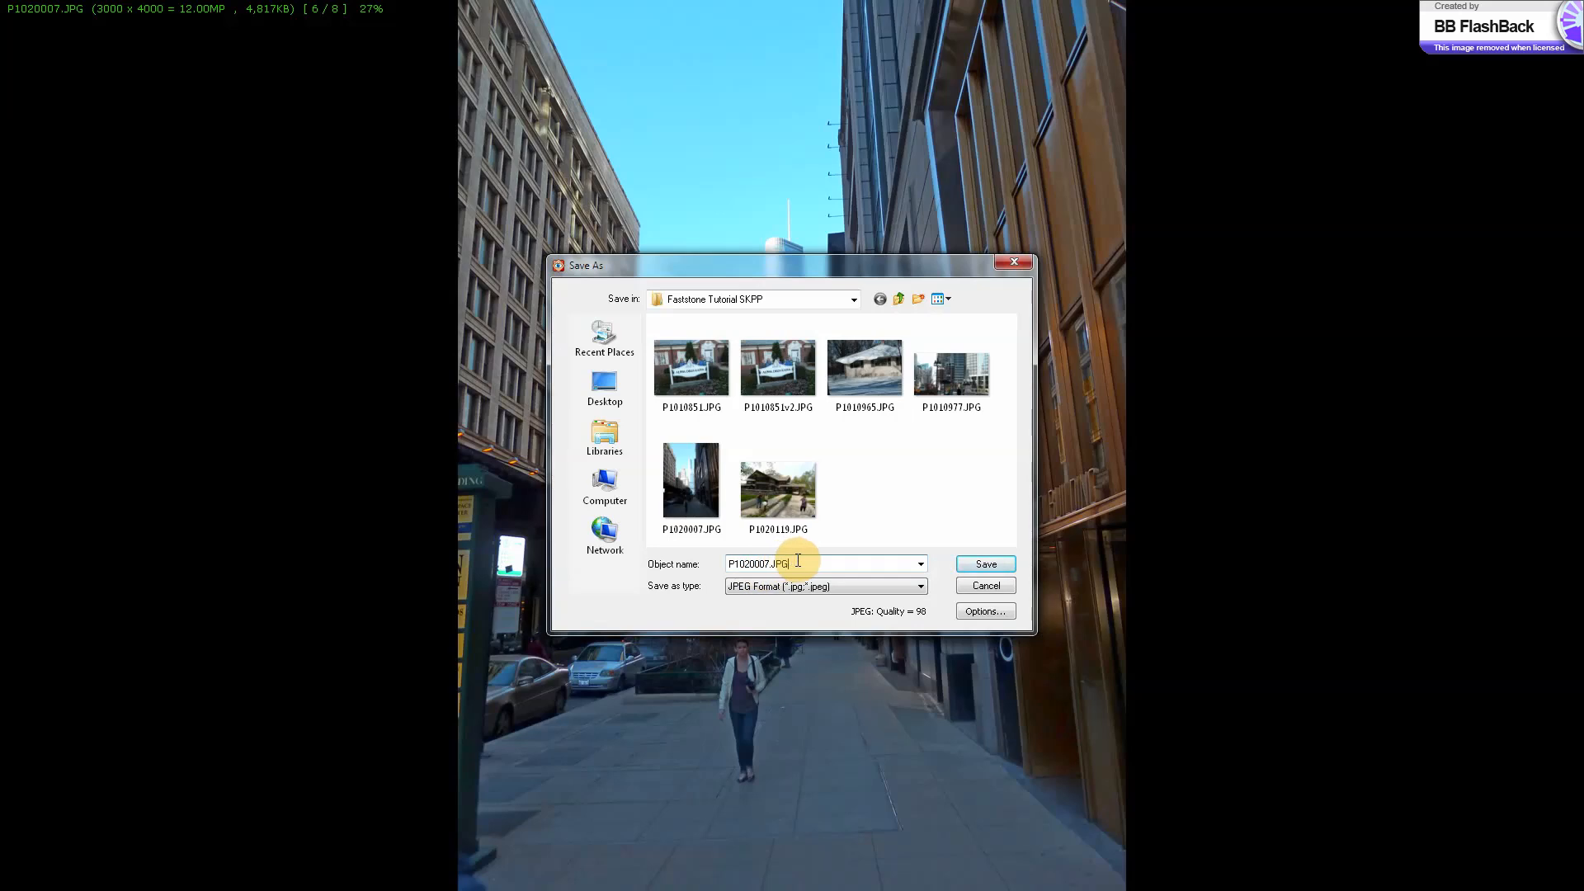
pyautogui.press('Left')
pyautogui.press('Left')
pyautogui.press('Left')
pyautogui.write('v2')
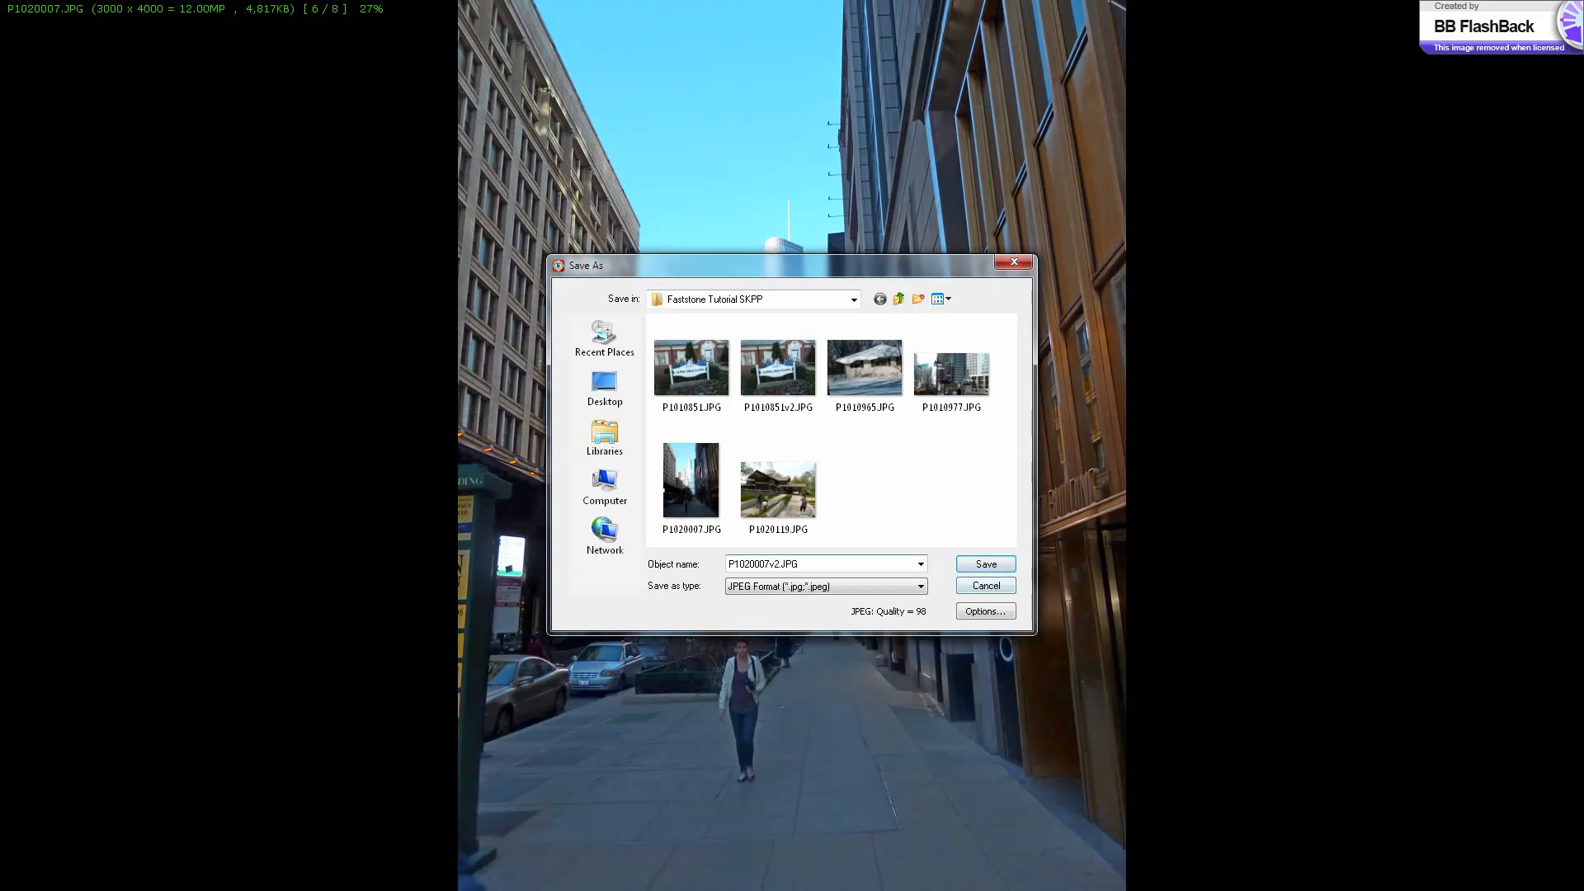
pyautogui.click(990, 587)
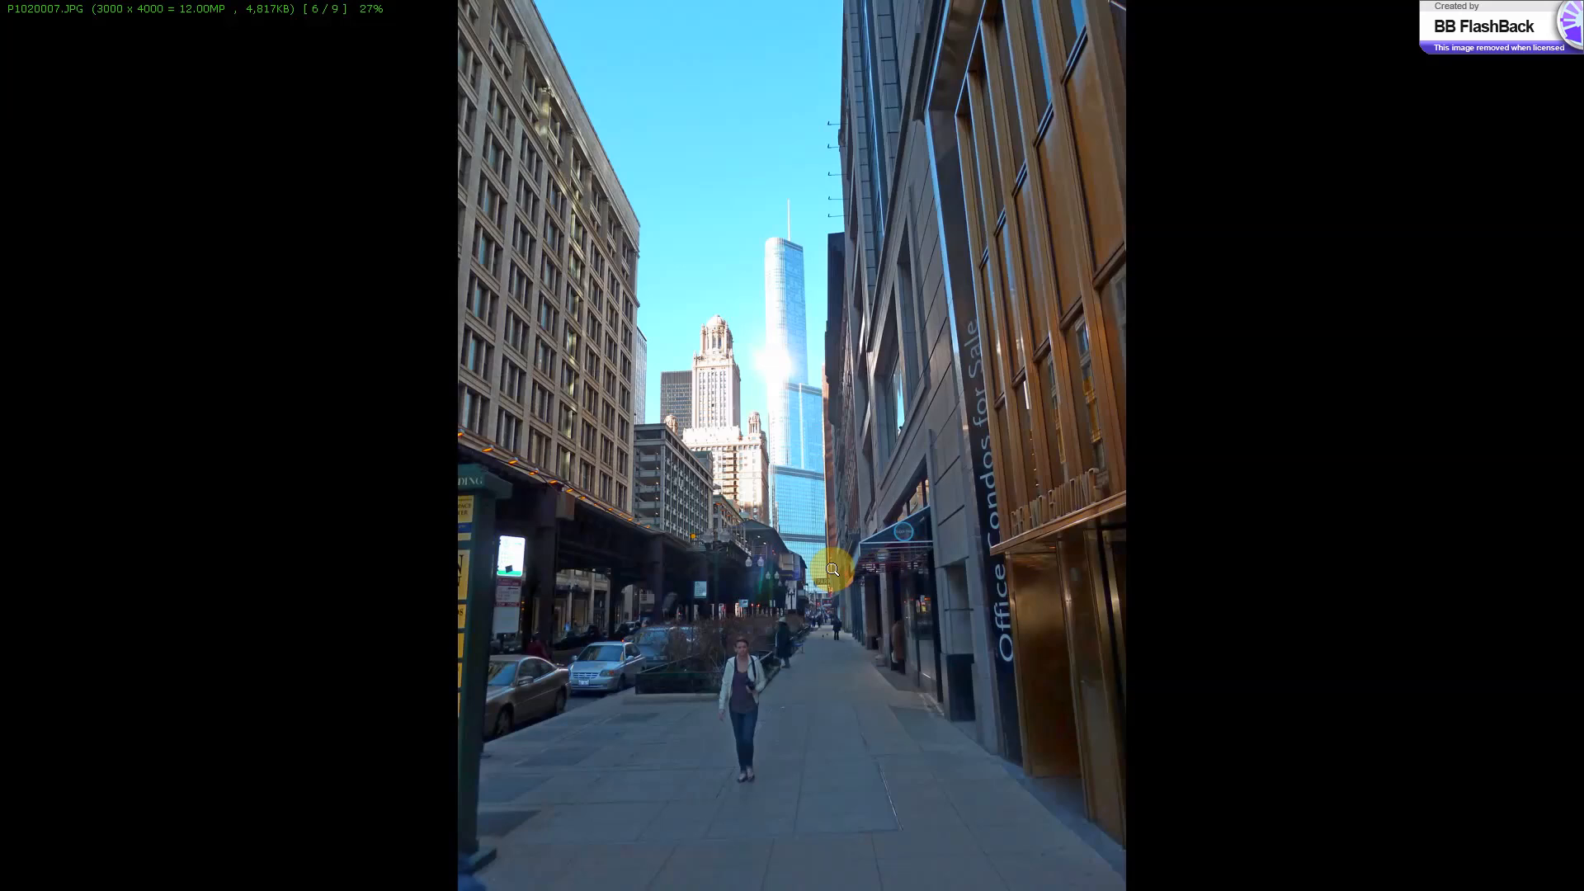
pyautogui.moveTo(2, 435)
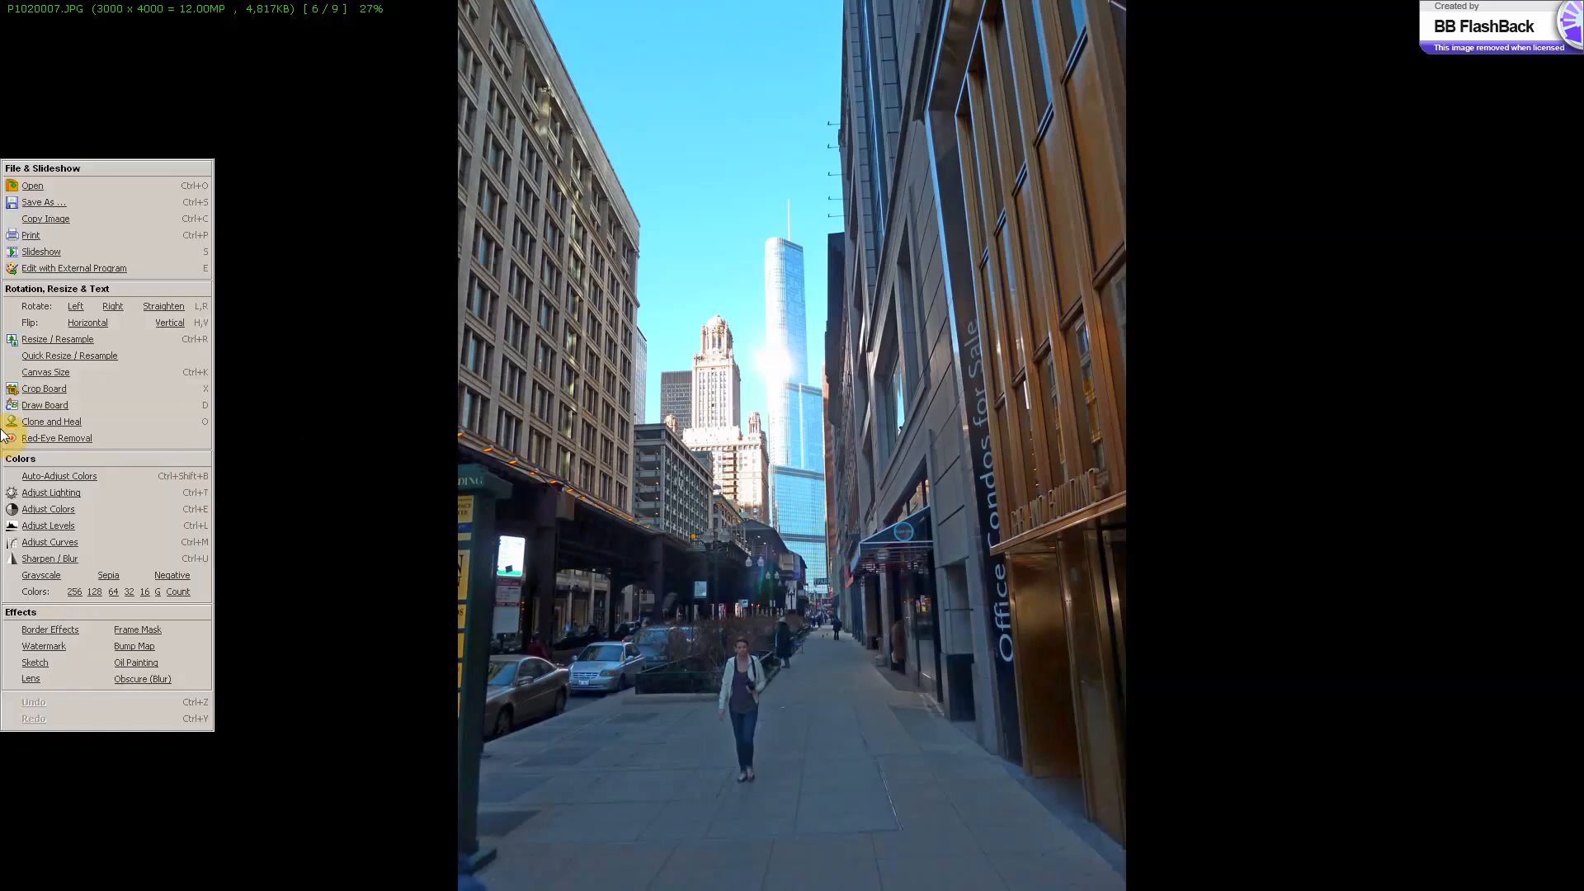